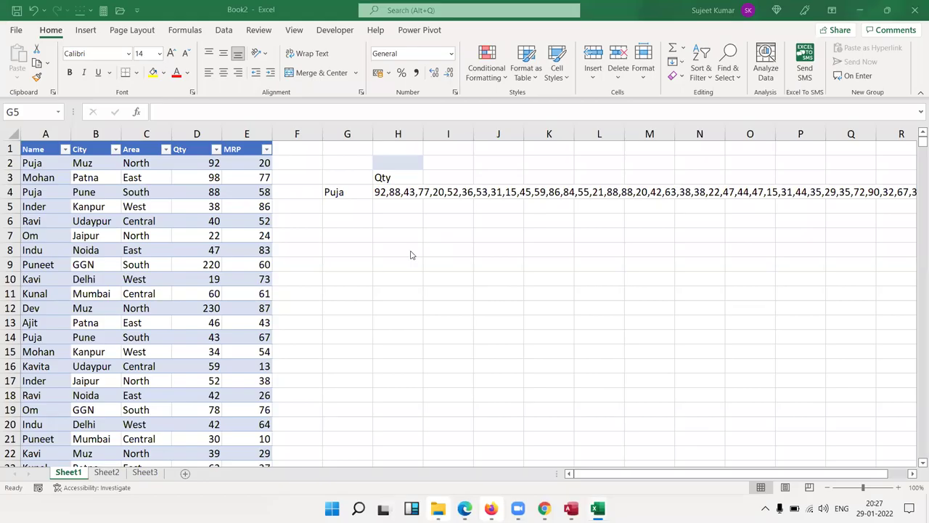
- Review the existing TEXTJOIN formula in H4 and mark out the empty results area
key("shift+Right")
left_click(482, 246)
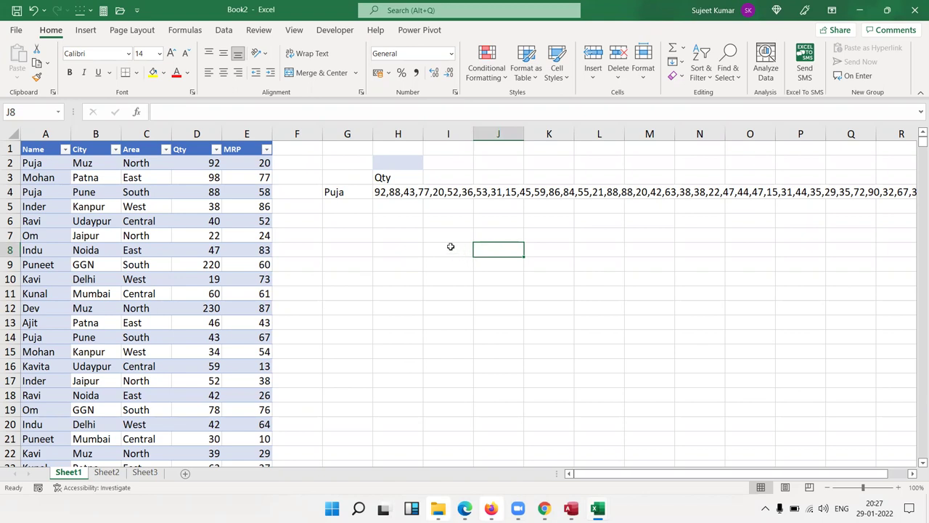
left_click_drag(347, 220, 602, 414)
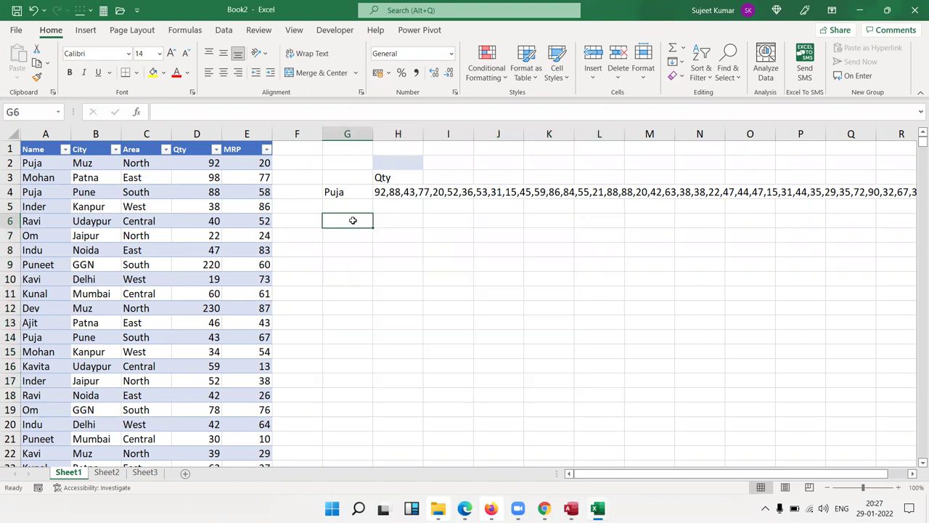
left_click(543, 306)
left_click(398, 193)
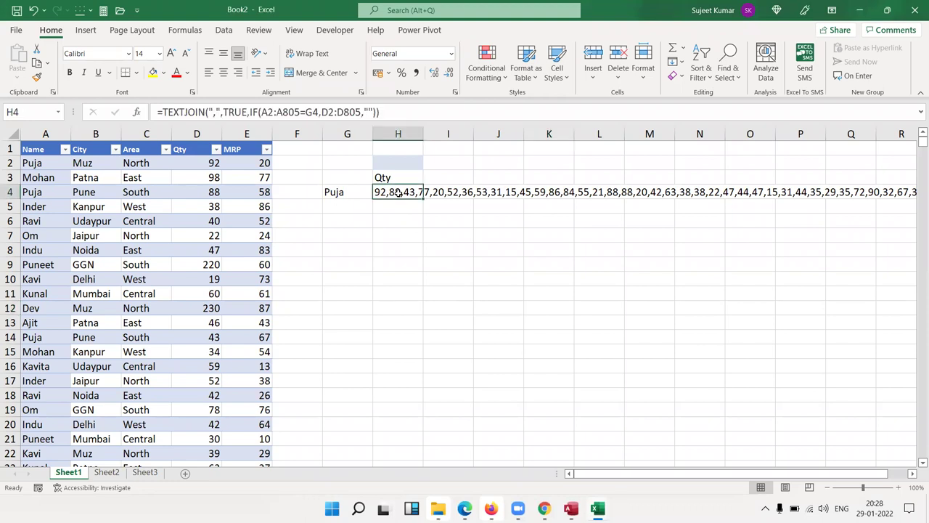
double_click(398, 193)
key("ctrl+Return")
double_click(410, 194)
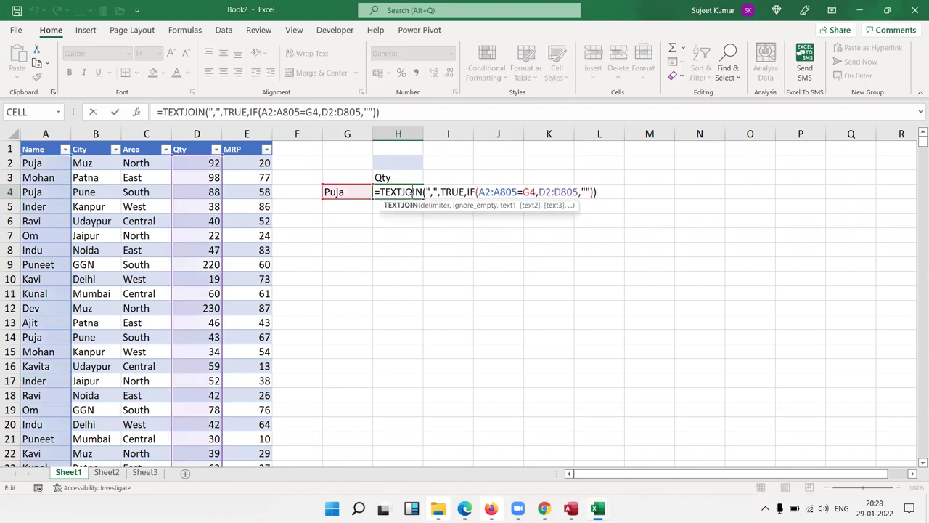
left_click(404, 216)
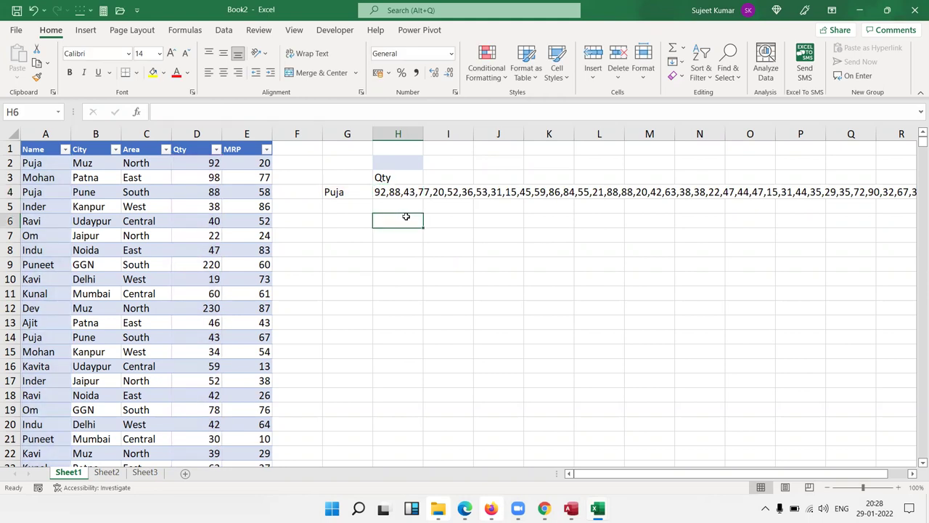
- Start a FILTER formula in H6, then abandon it
type("=fil")
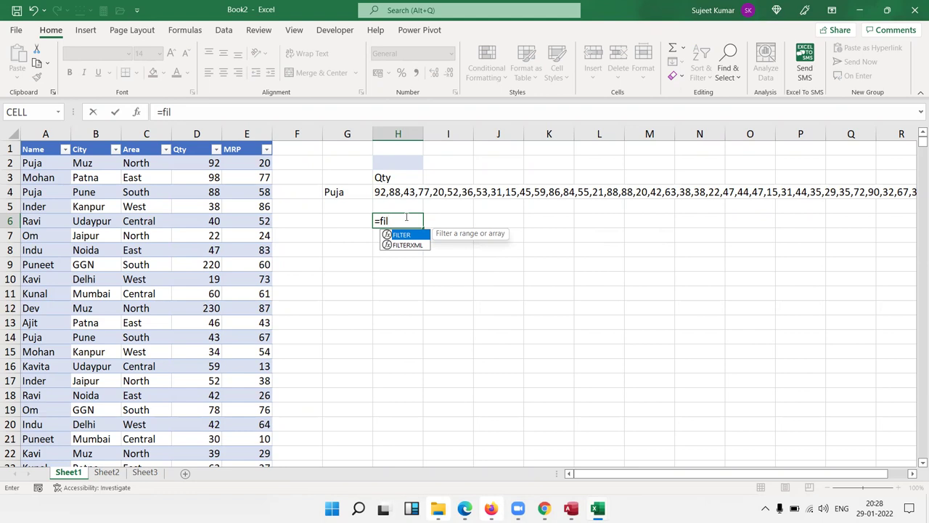
key("Escape")
key("Escape")
key("Up")
key("Up")
- Copy the header row Name through MRP and paste it at H7
key("Left")
key("Left")
key("Left")
key("Left")
key("ctrl+Home")
key("ctrl+shift+Right")
key("ctrl+c")
key("Down")
key("Down")
key("Down")
key("Down")
key("Down")
key("Right")
key("Right")
key("Right")
key("Right")
key("Right")
key("Right")
key("Up")
key("Up")
key("Right")
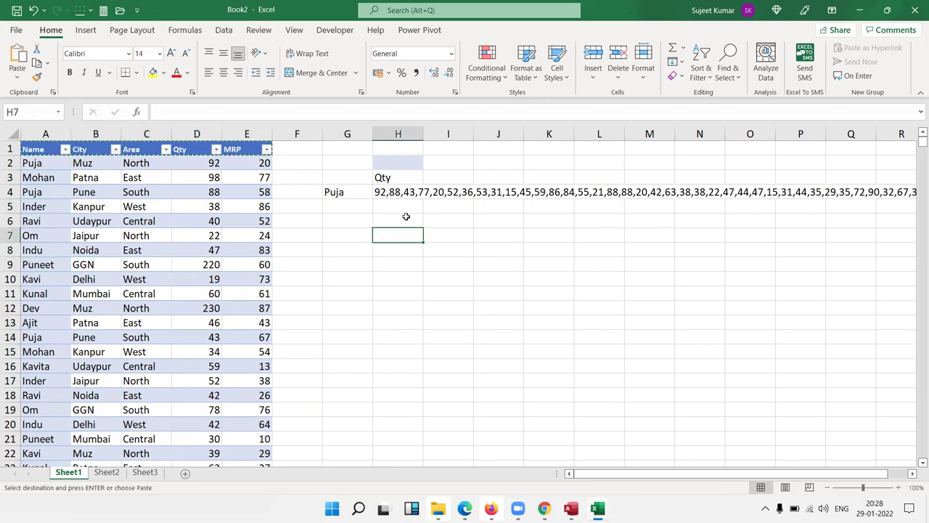
key("ctrl+v")
key("Up")
- Enter Puja in G6 and Sr in G7, then select the data's Name column
key("Left")
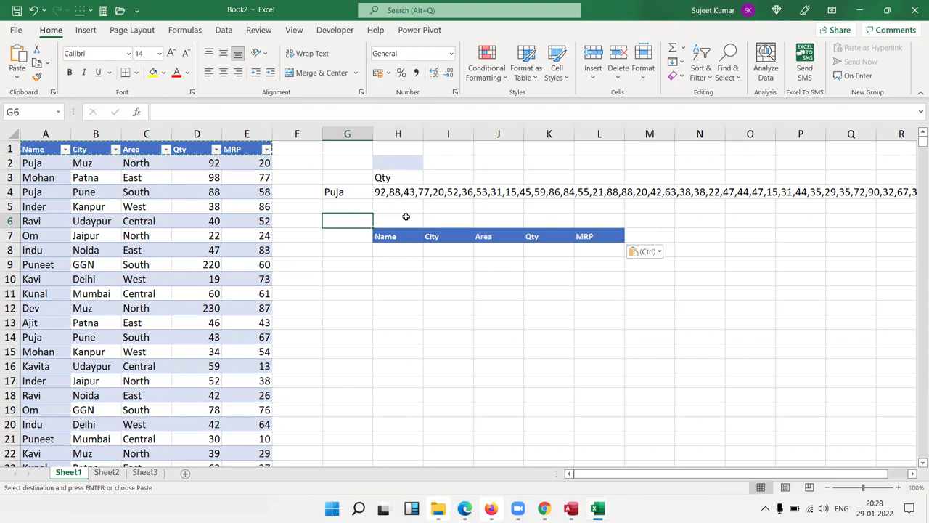
type("Puja")
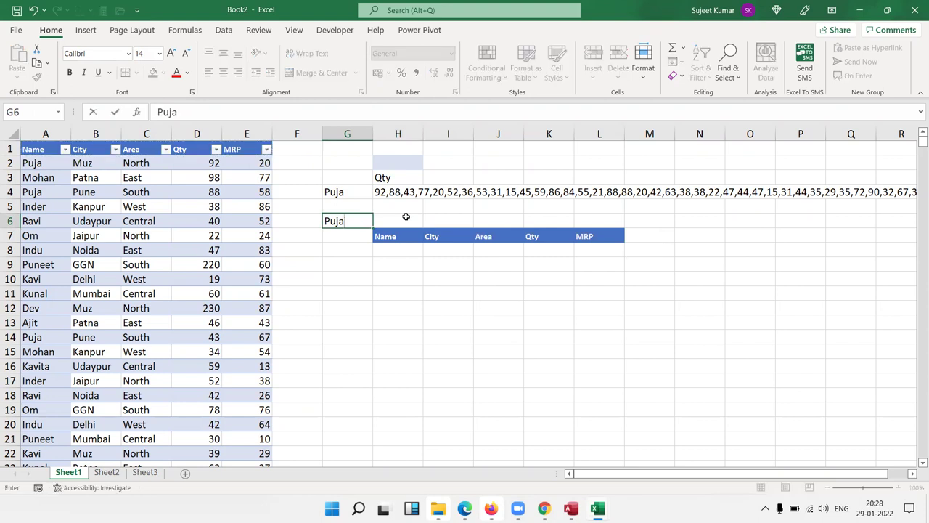
key("Return")
key("Down")
key("Right")
key("shift+Down")
key("shift+Down")
key("shift+Down")
key("shift+Down")
key("shift+Down")
key("shift+Down")
key("shift+Down")
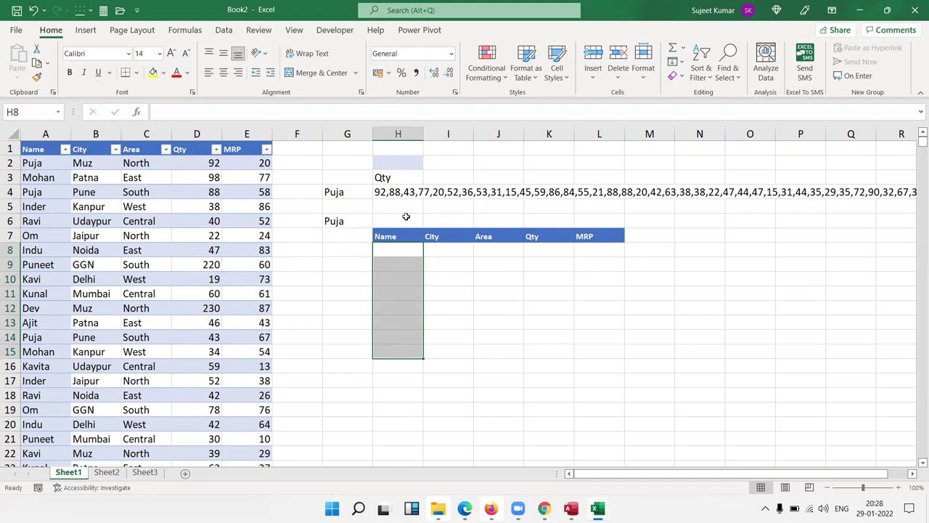
key("Up")
key("Left")
type("Sr")
key("Return")
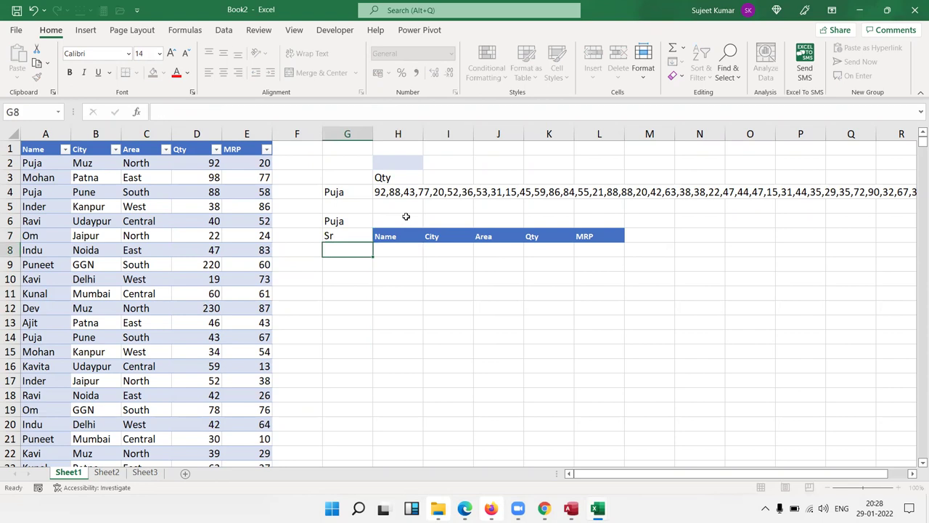
key("Left")
key("Left")
key("Left")
key("Left")
key("Left")
key("Left")
key("ctrl+space")
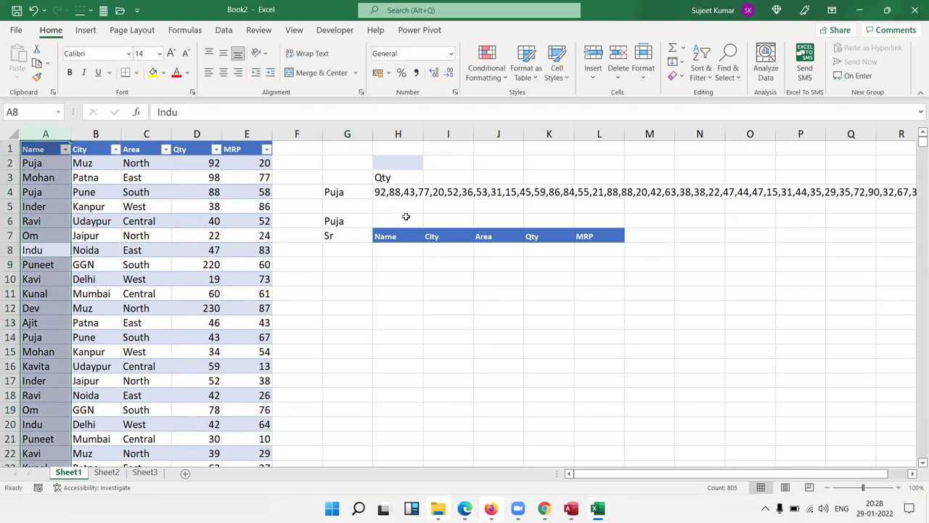
- Insert a blank column A and enter =COUNTIF(B2:B2,B2) in A2
key("ctrl+shift+plus")
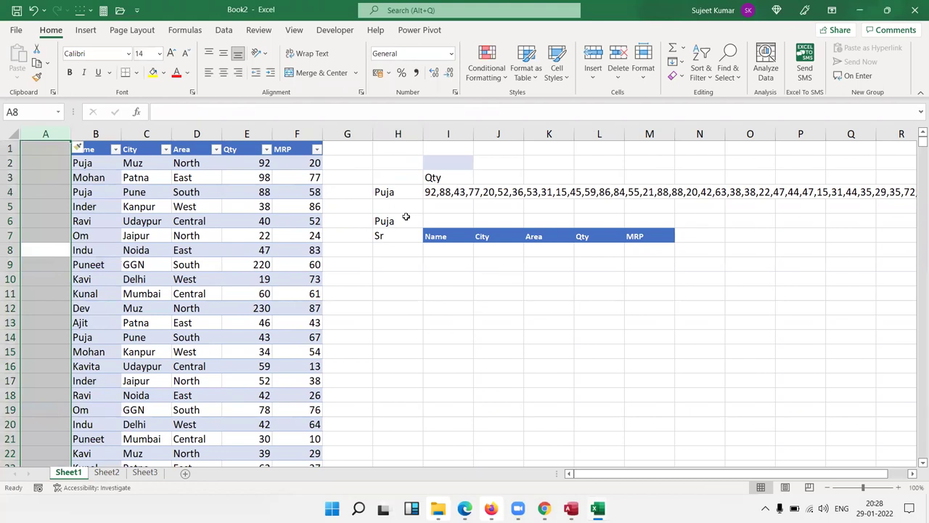
key("Up")
key("Up")
key("Up")
key("Up")
key("Up")
key("Up")
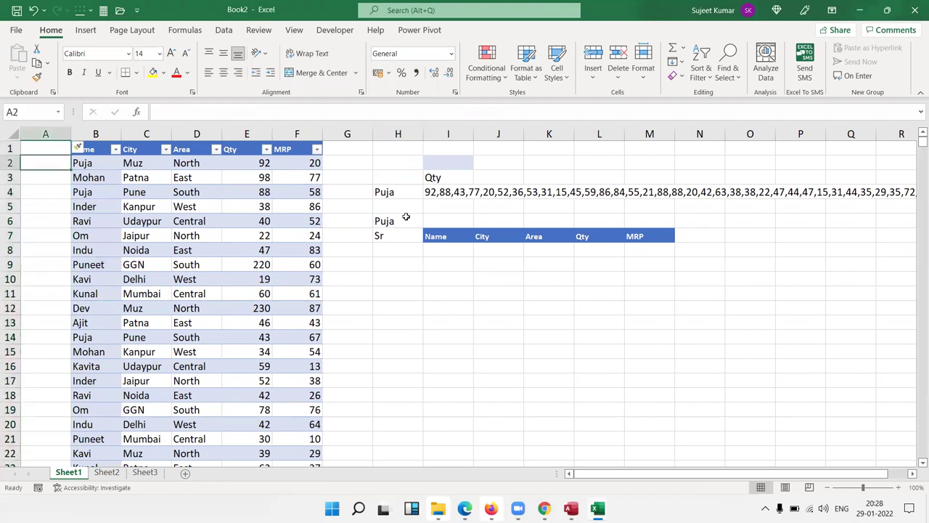
type("=cou")
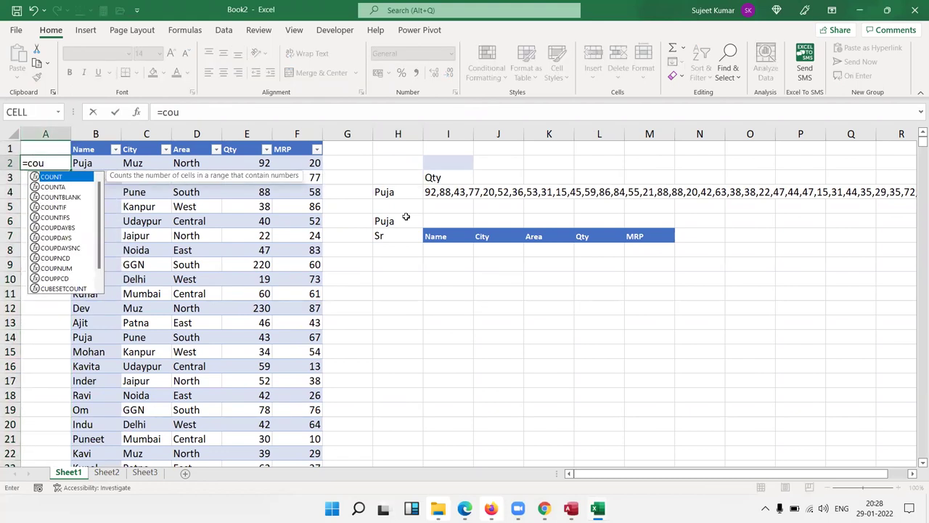
key("Down")
key("Down")
key("Down")
key("Tab")
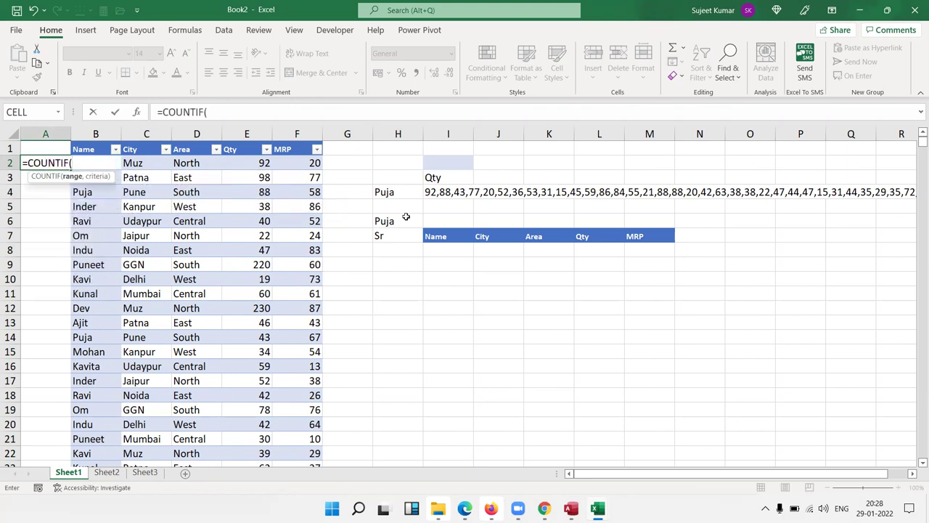
key("Right")
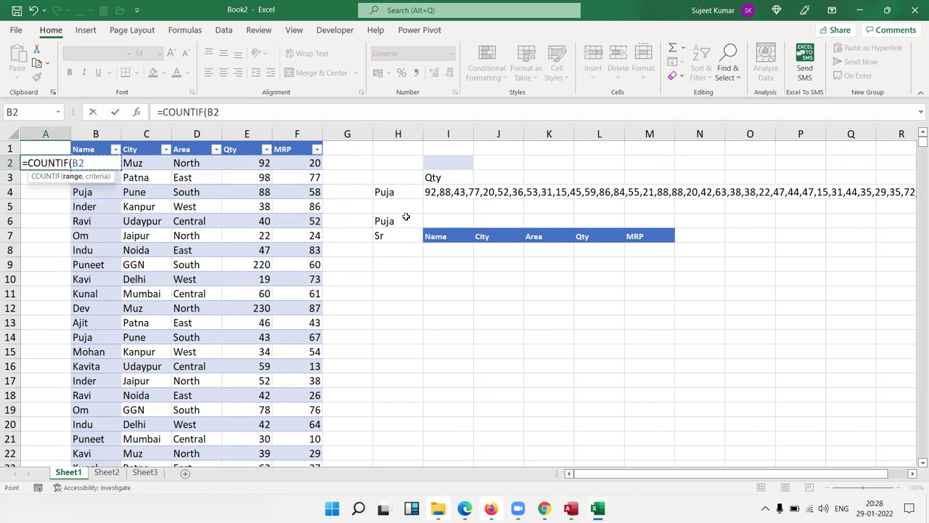
type(":B2,")
key("Right")
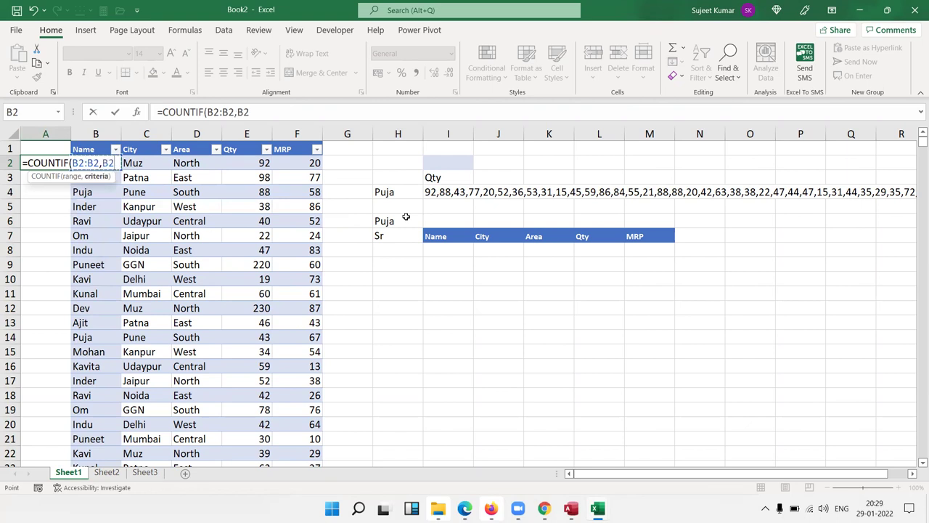
type(")")
key("ctrl+Return")
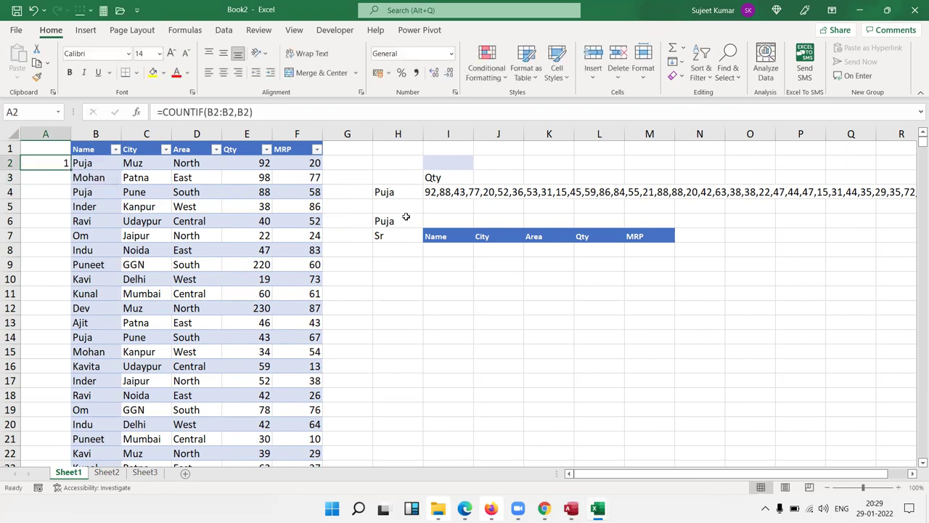
- Lock the range start as $B$2 and fill the formula down the column
key("F2")
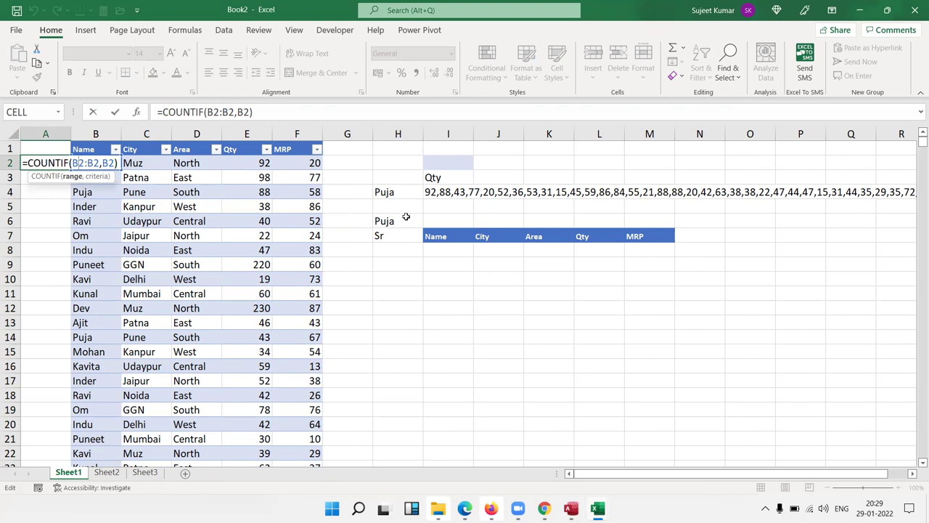
key("F4")
key("ctrl+Return")
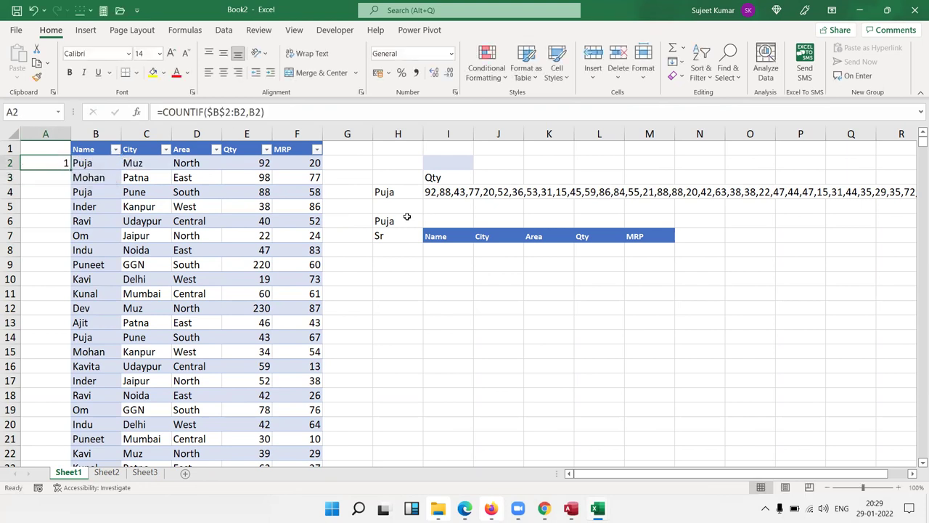
double_click(69, 171)
- Toggle the table filters and filter the Name column to show only Ajit
left_click(62, 148)
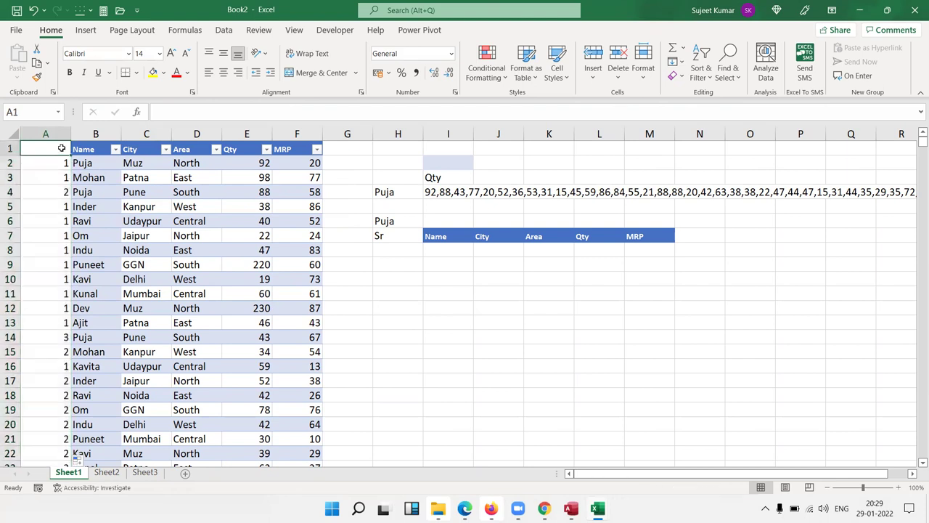
key("ctrl+shift+l")
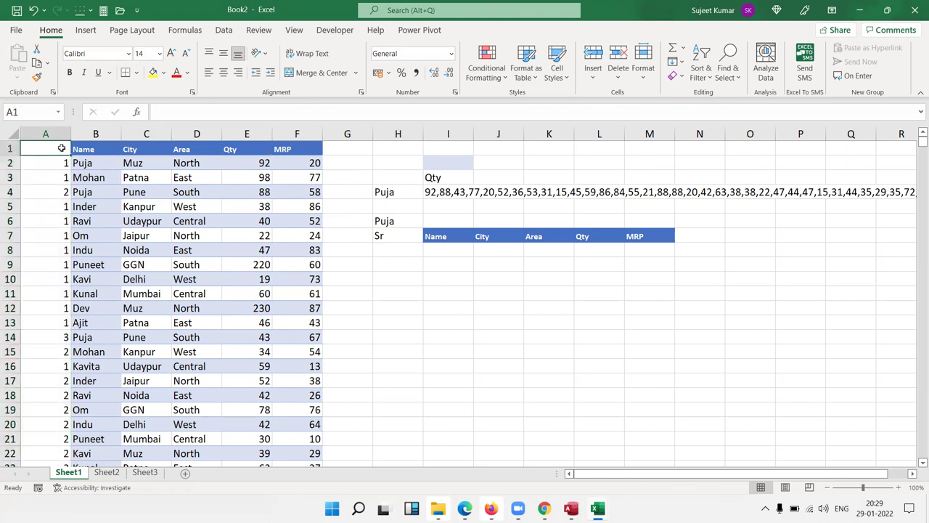
key("ctrl+shift+l")
left_click(66, 148)
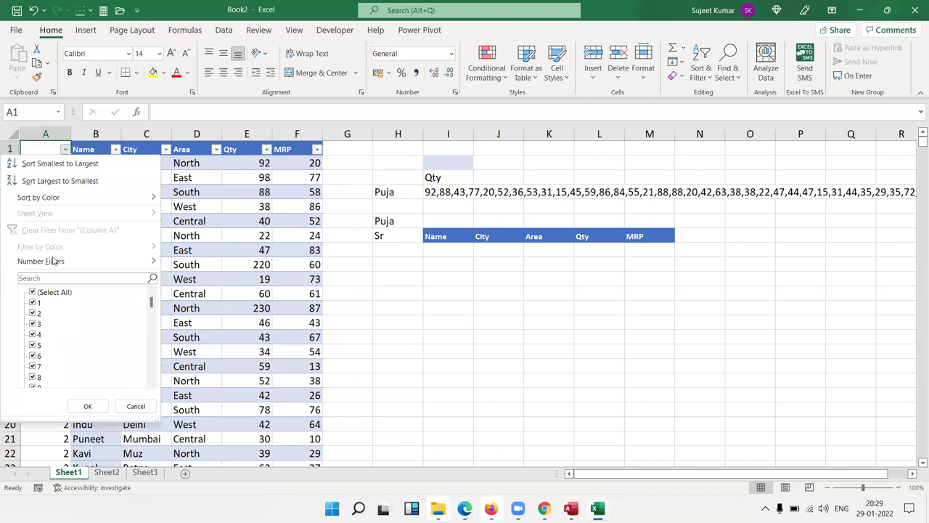
left_click(79, 152)
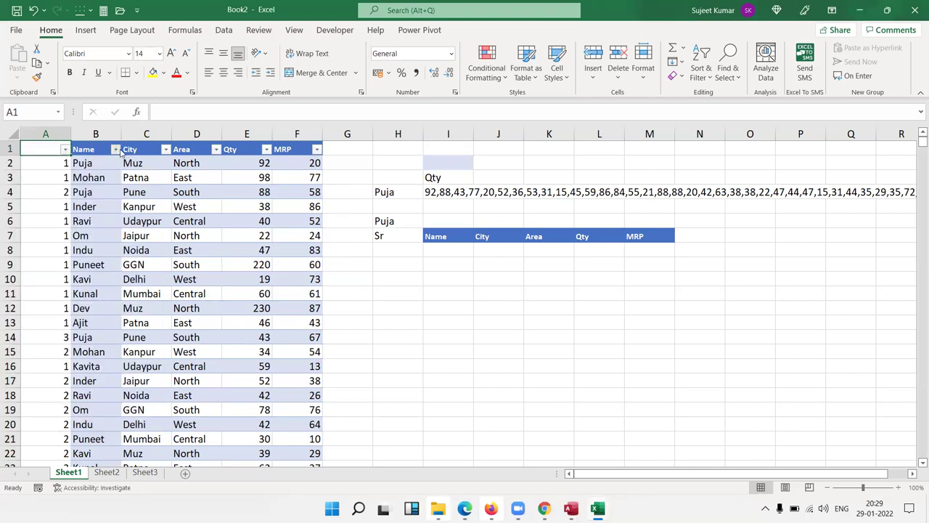
left_click(115, 149)
left_click(50, 292)
left_click(42, 303)
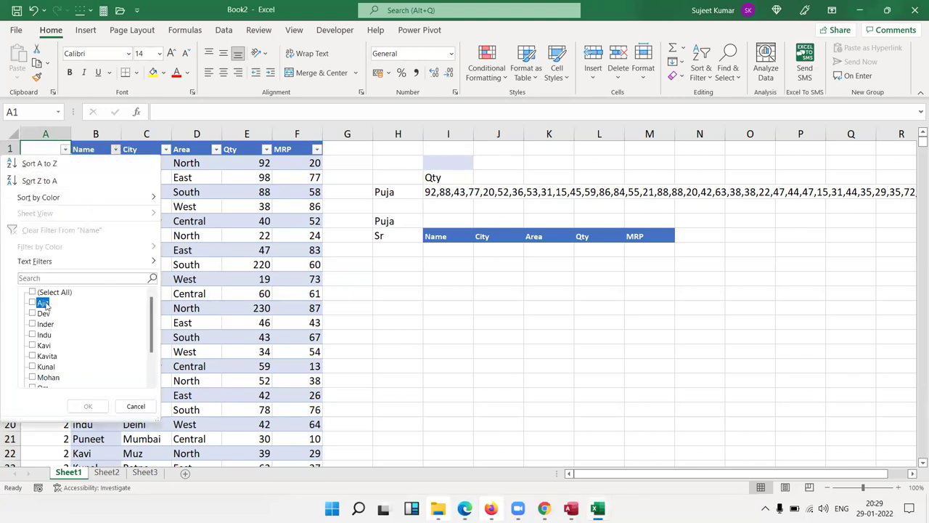
left_click(106, 409)
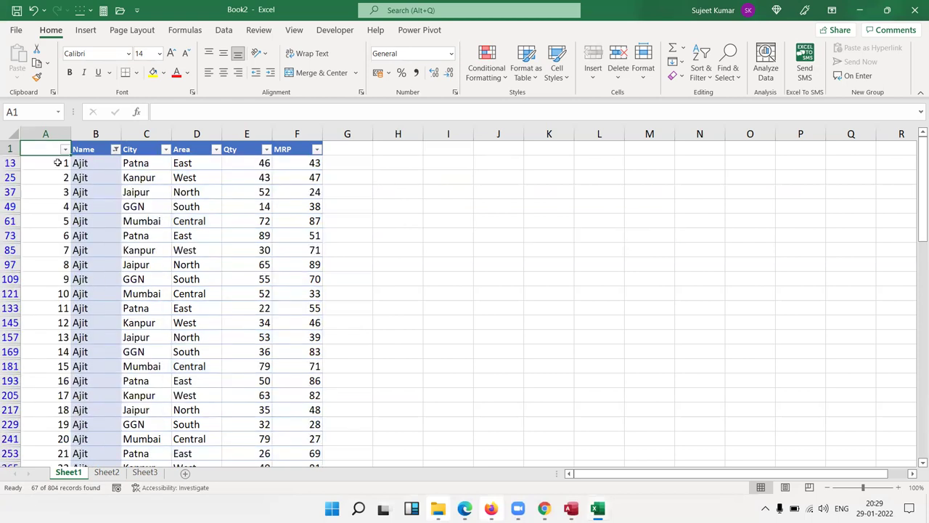
- Check the running counts in Ajit's rows, then clear the Name filter
left_click(58, 163)
left_click(58, 177)
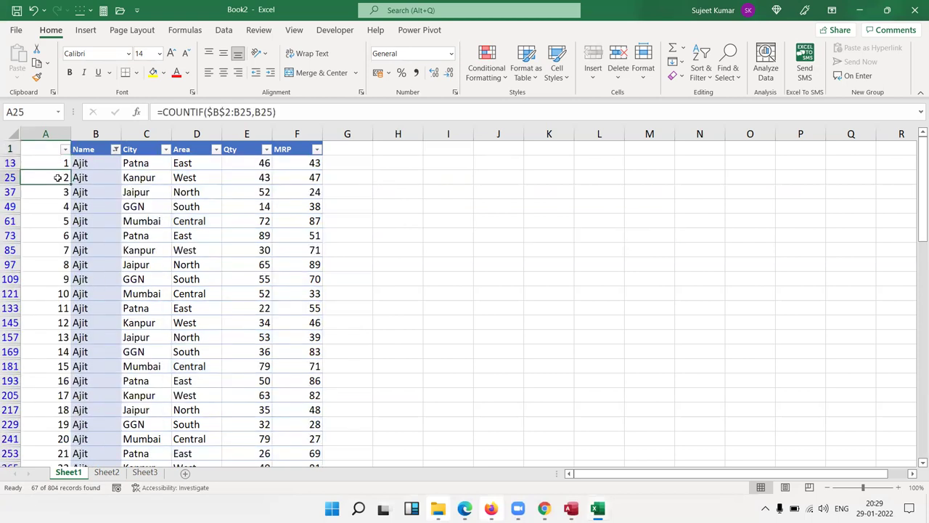
left_click(58, 191)
left_click(59, 206)
left_click(61, 221)
left_click(61, 249)
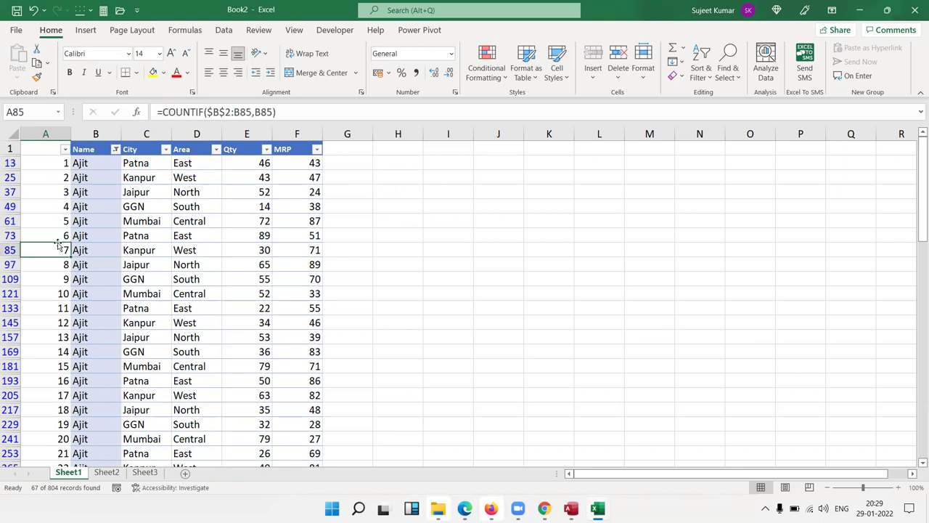
key("ctrl+shift+l")
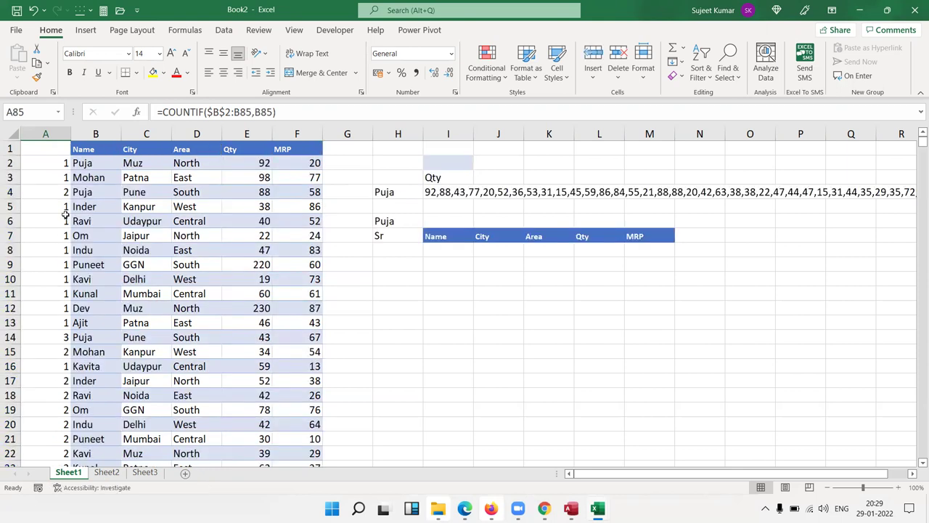
left_click(63, 192)
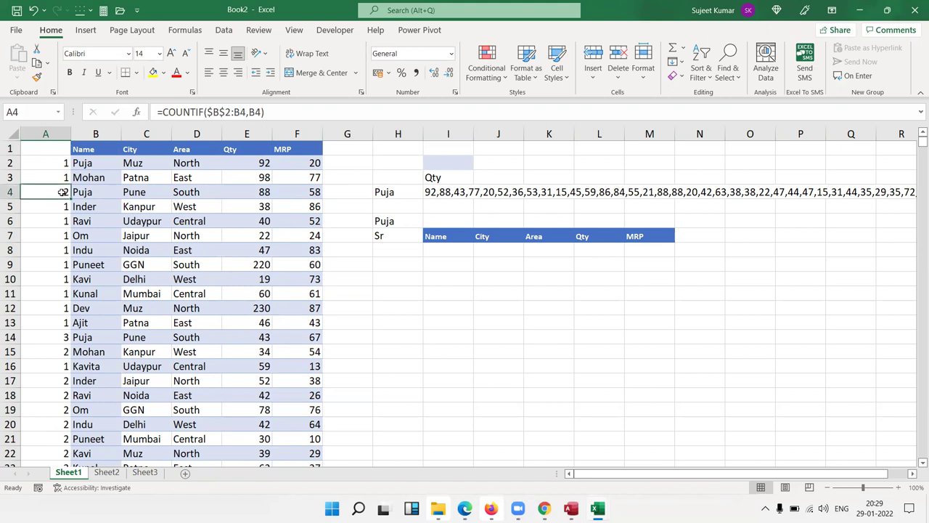
double_click(65, 161)
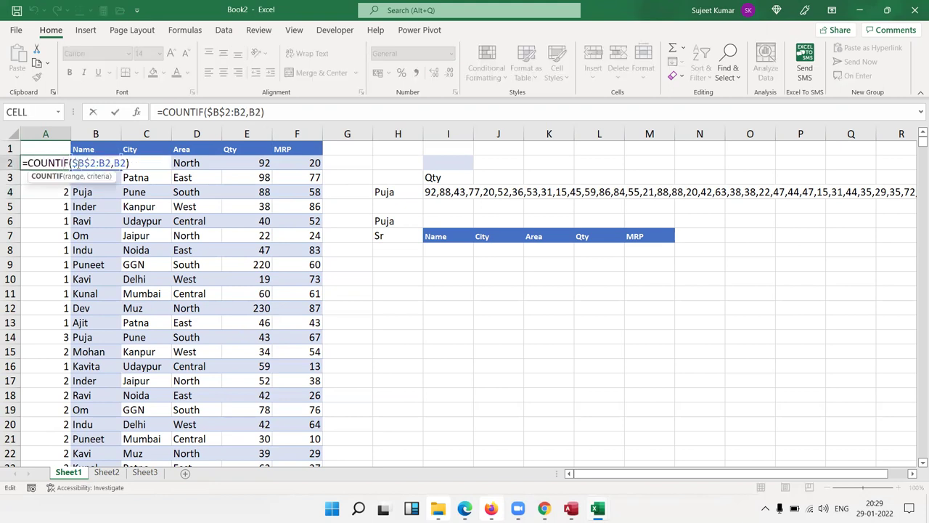
left_click_drag(73, 163, 124, 163)
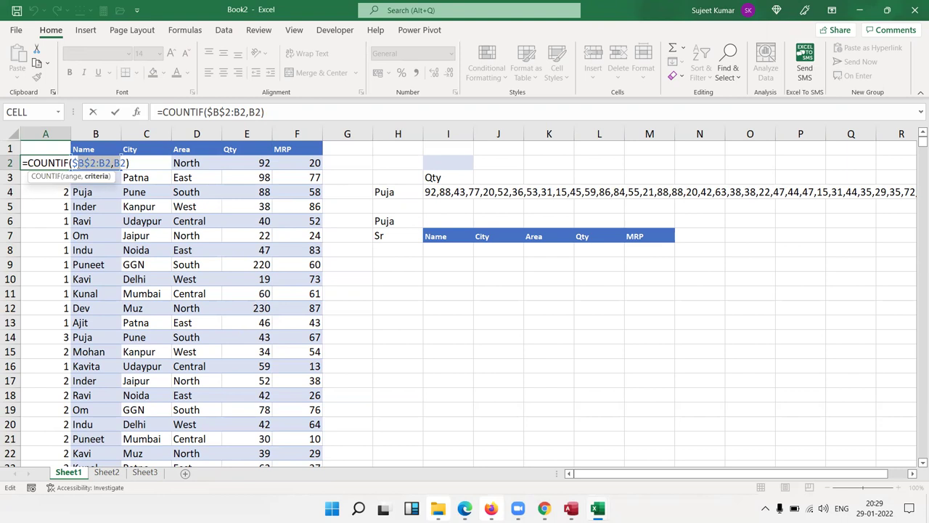
key("Escape")
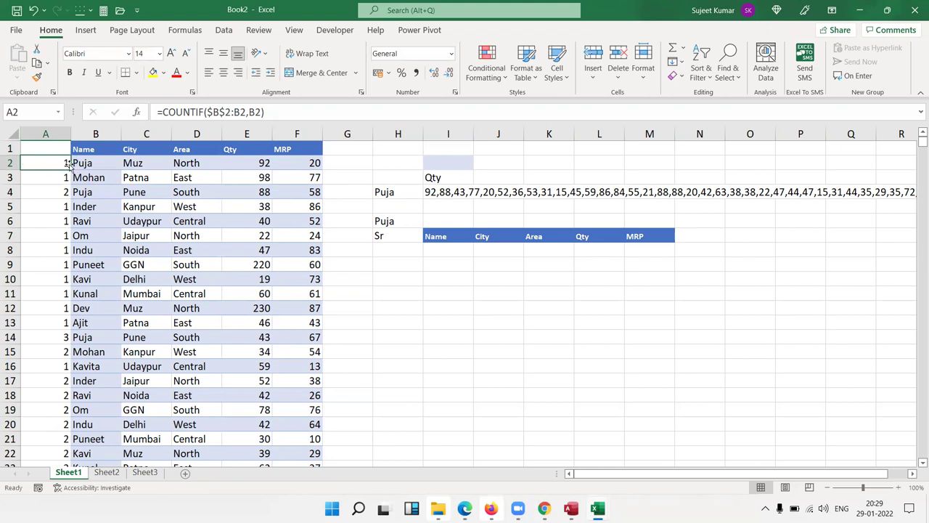
left_click(67, 191)
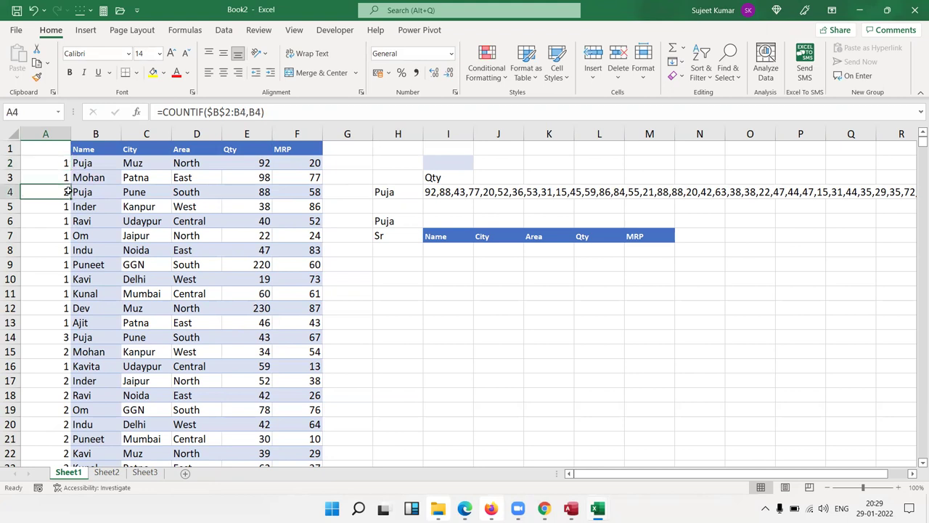
double_click(67, 191)
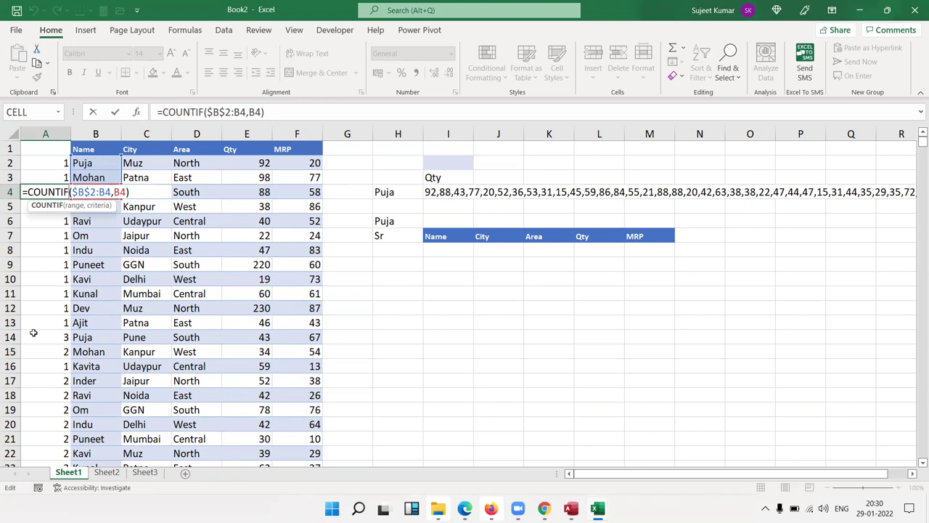
key("Return")
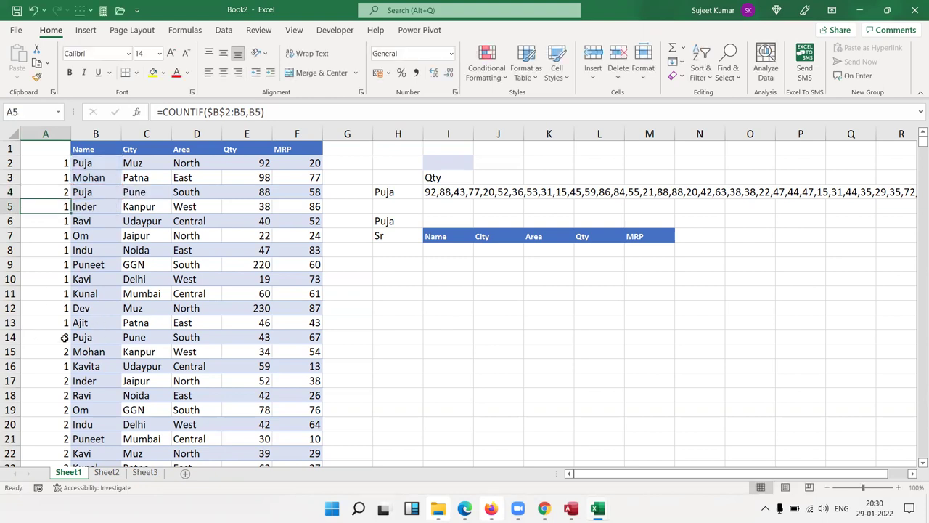
left_click(65, 338)
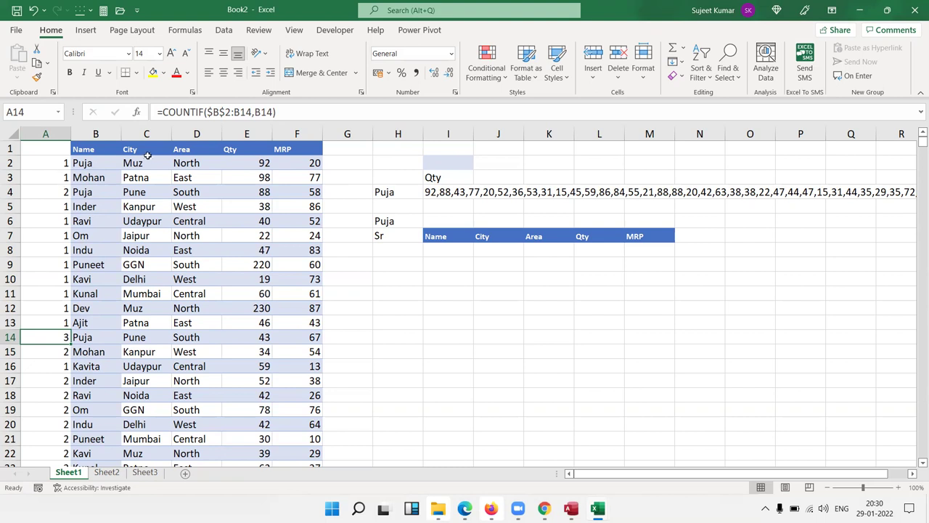
left_click(331, 112)
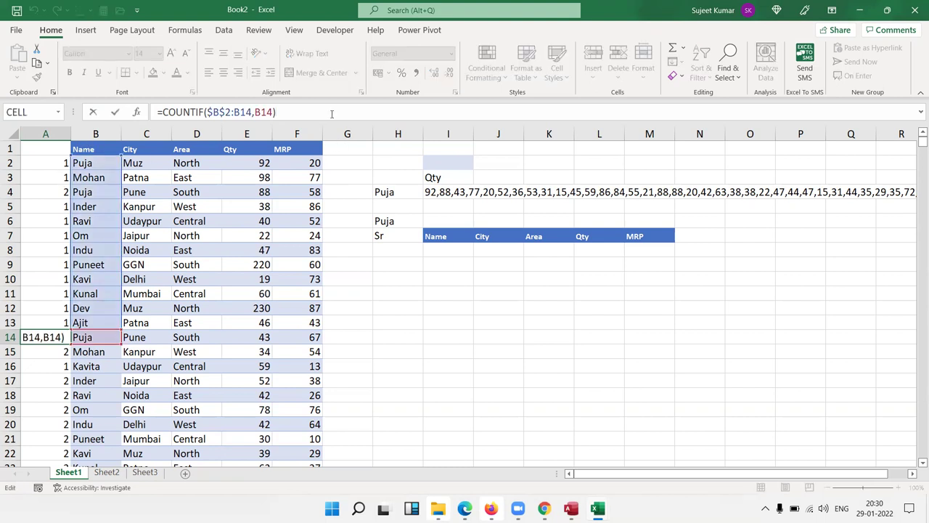
- Change A2 to =COUNTIF($B$2:B2,B2)&"-"&B2 and fill it down column A
key("Escape")
key("Up")
key("ctrl+Up")
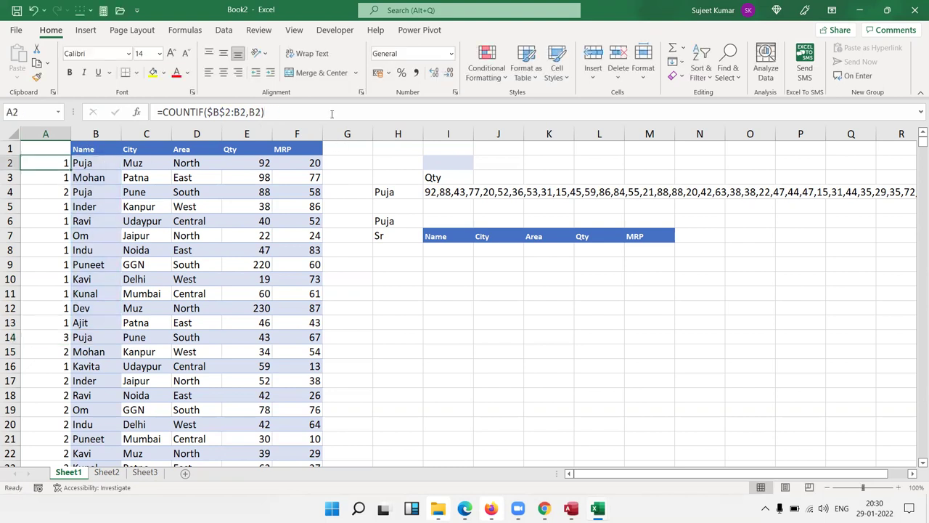
left_click(299, 110)
type("&\"-\"&")
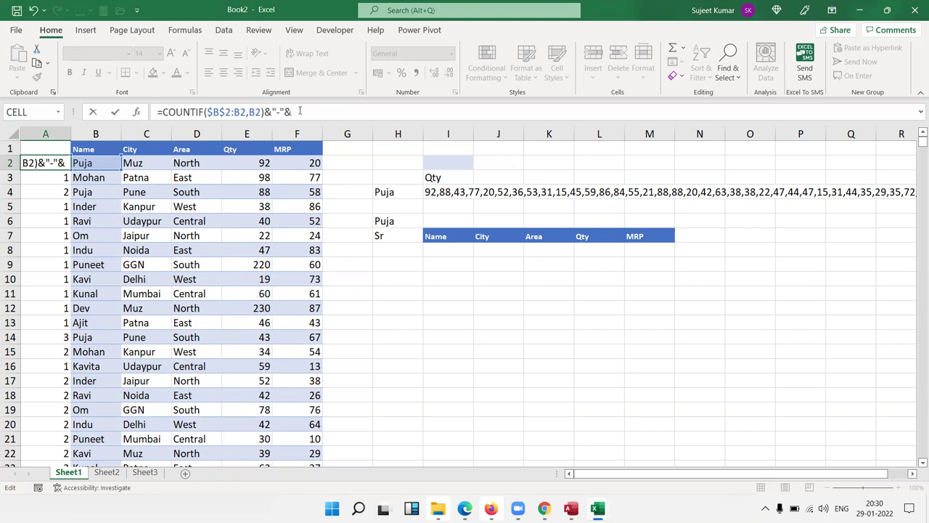
left_click(101, 161)
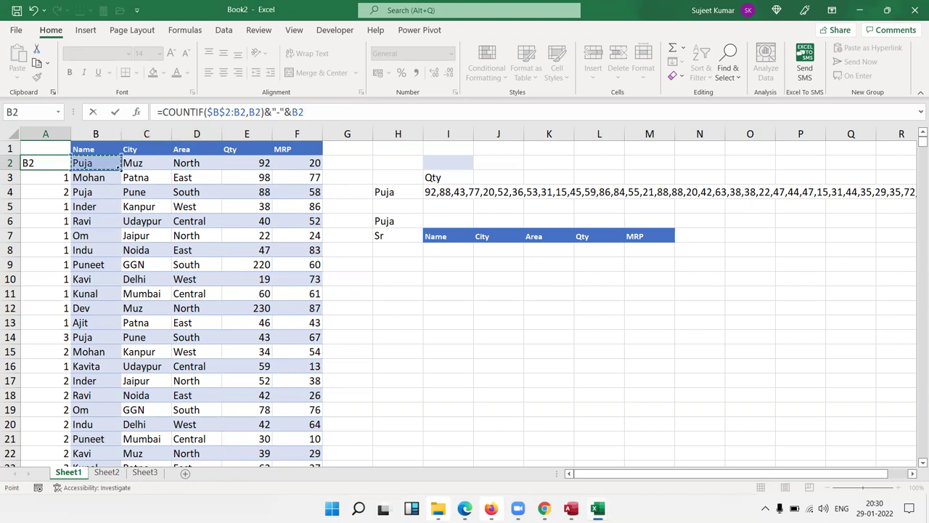
key("Return")
key("Up")
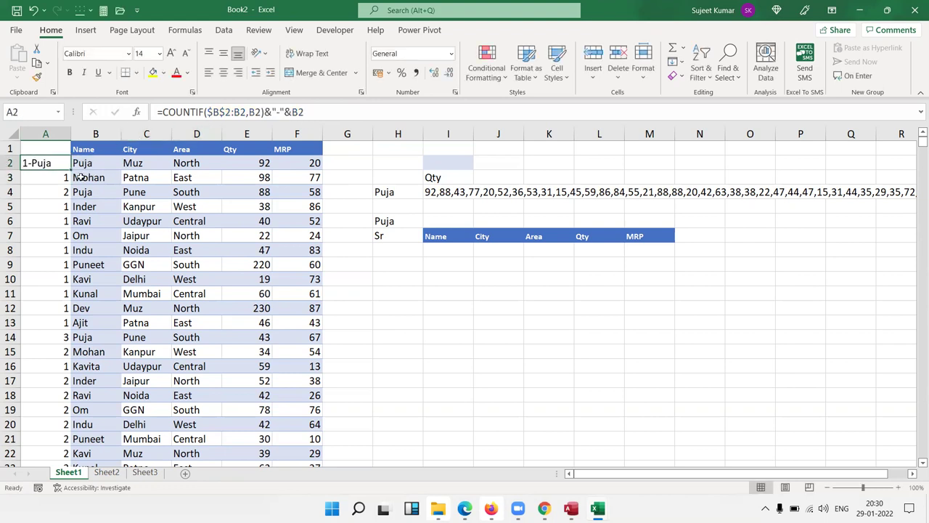
double_click(70, 170)
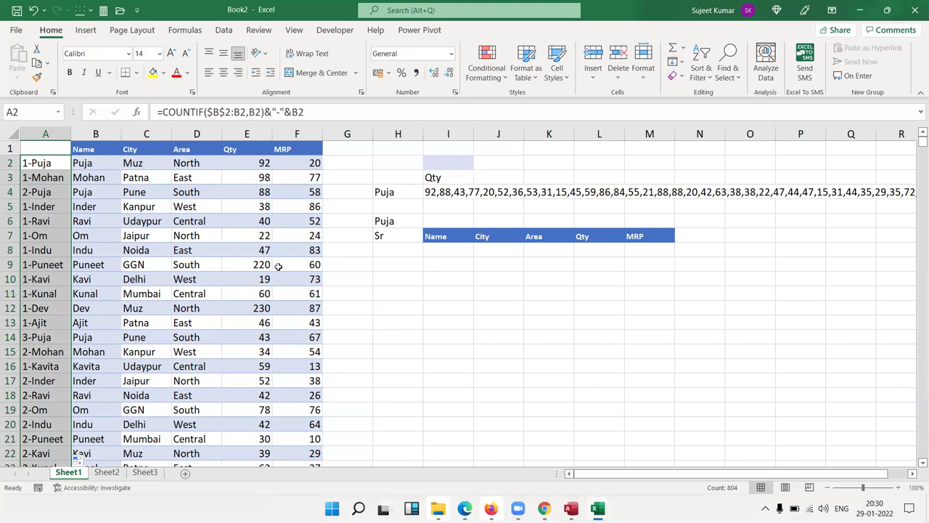
- Enter =COUNTIF over column B with H6 as criterion in I6, returning 68
left_click(464, 217)
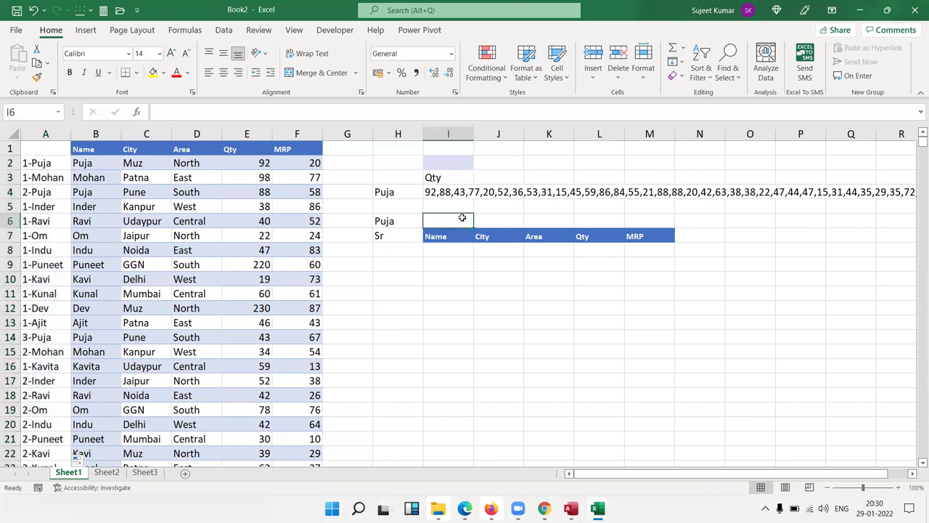
type("=")
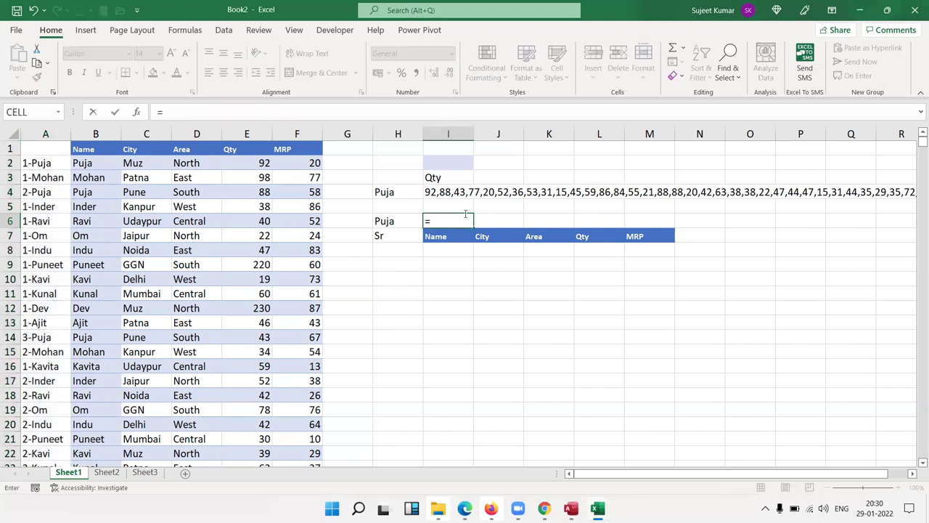
type("coun")
key("Down")
key("Down")
key("Down")
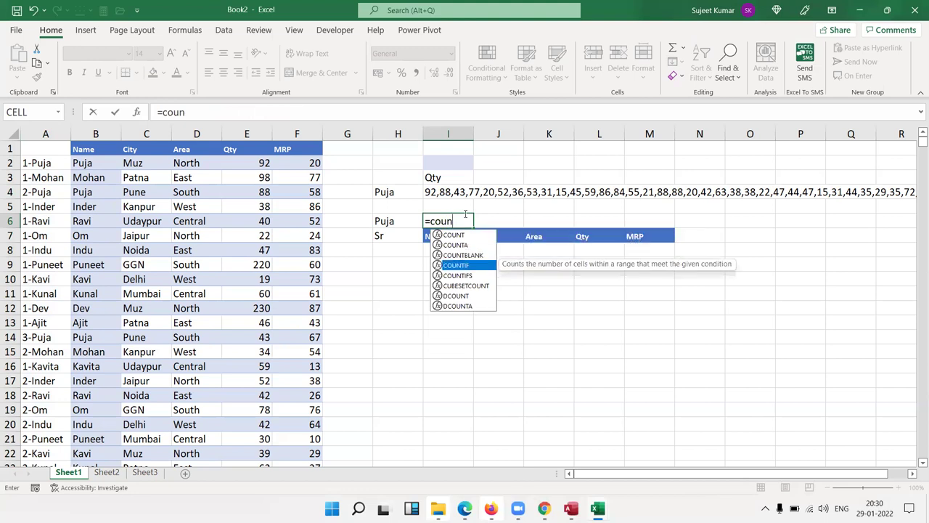
key("Tab")
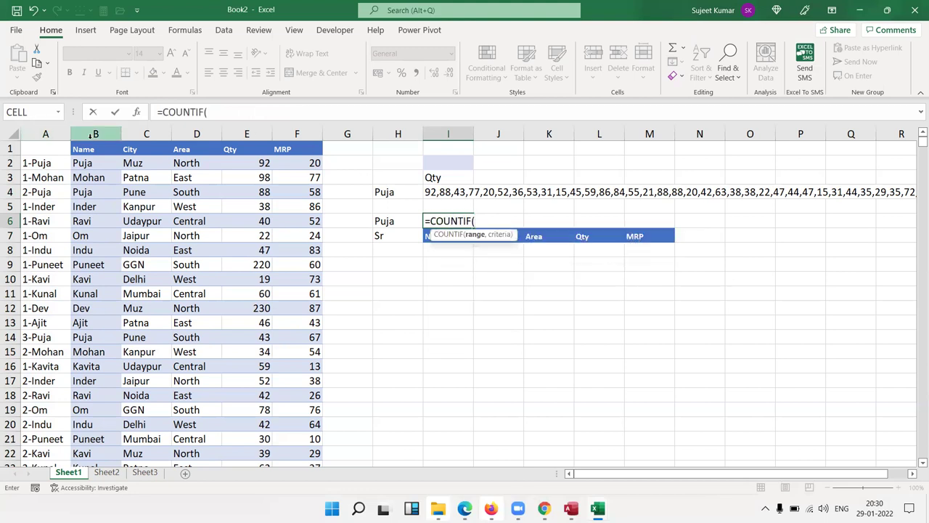
left_click(91, 135)
type(",")
left_click(382, 221)
key("Return")
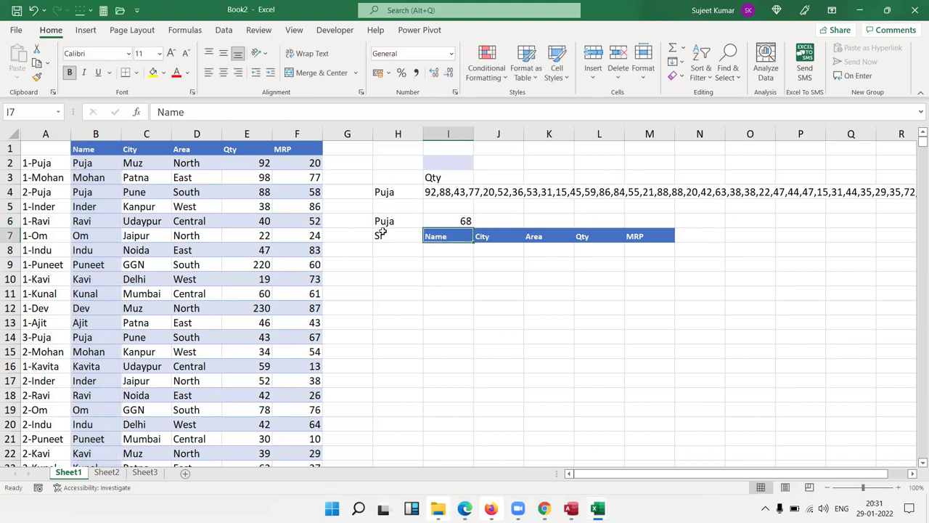
key("Down")
- Enter 1 as the first serial number in H8
key("Left")
type("1")
key("Return")
- Enter =IF(H8+1>I6,"",H8+1) in H9 to produce the next serial number
type("=")
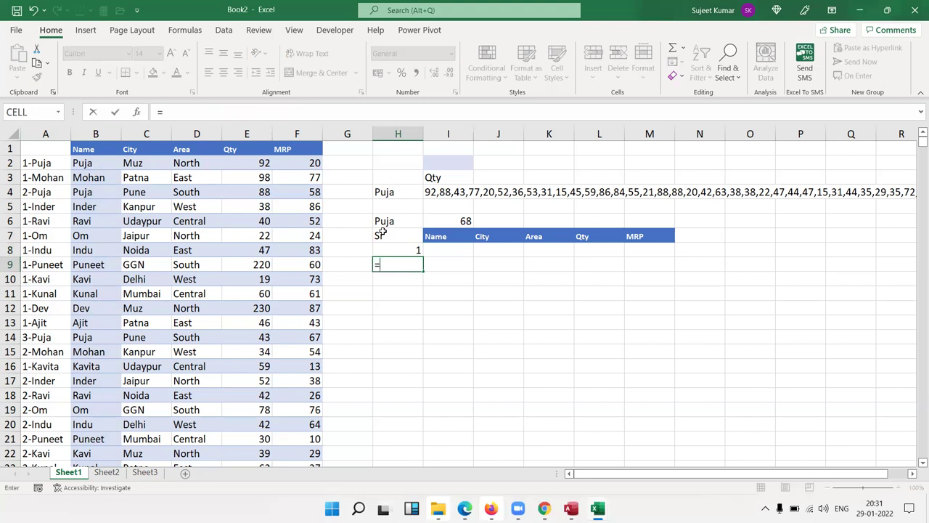
type("if")
key("Tab")
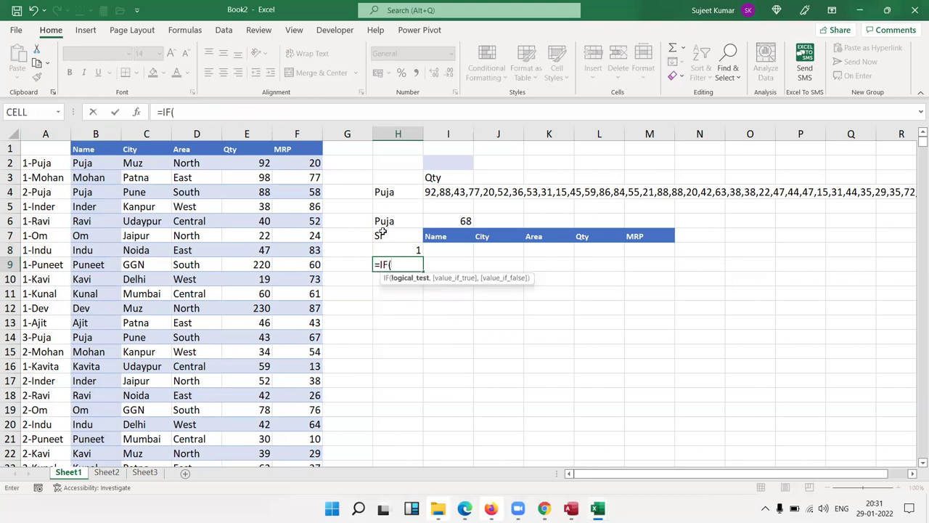
key("Up")
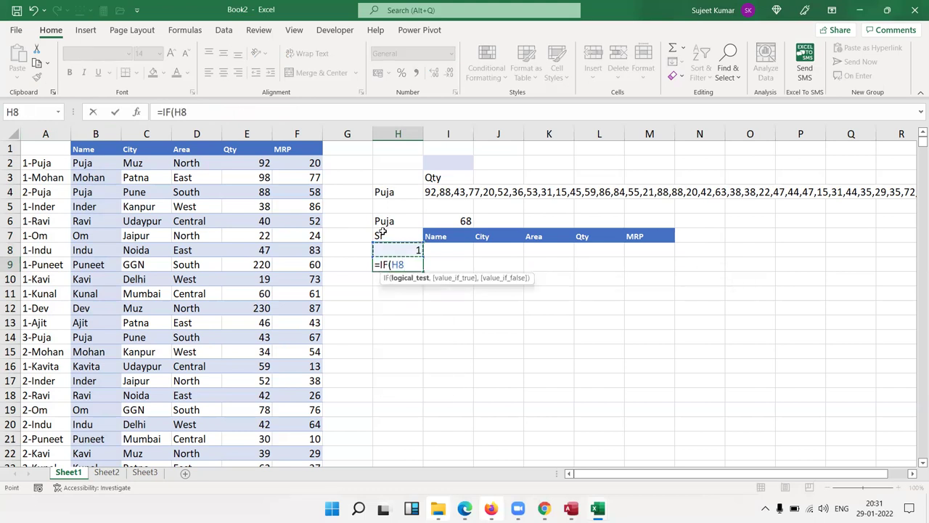
type("+1>")
key("Right")
key("Up")
key("Up")
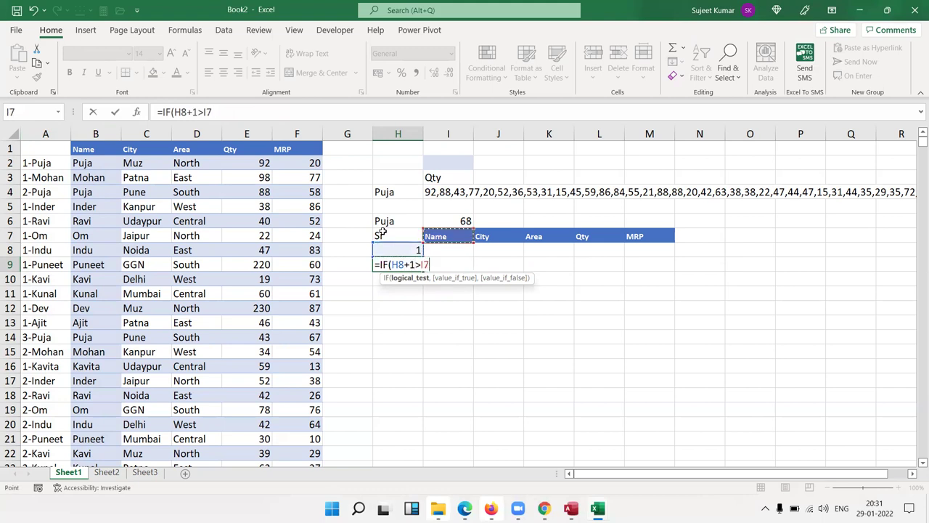
key("Up")
type(",\"\"")
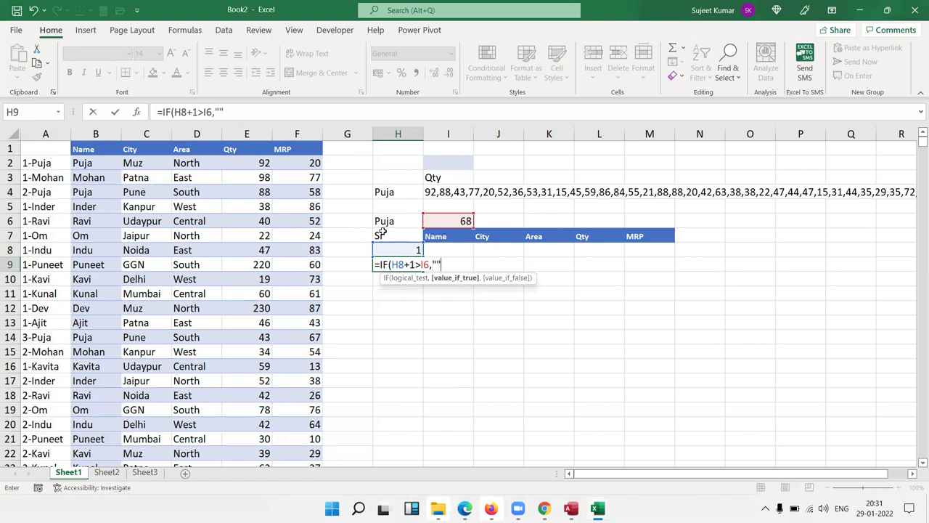
type(",")
key("Up")
type("+1")
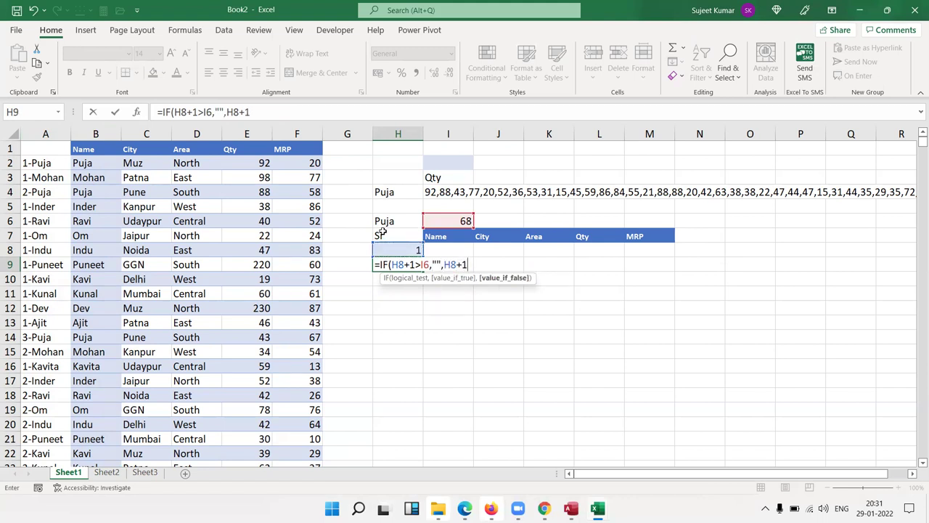
type(")")
key("Return")
key("Up")
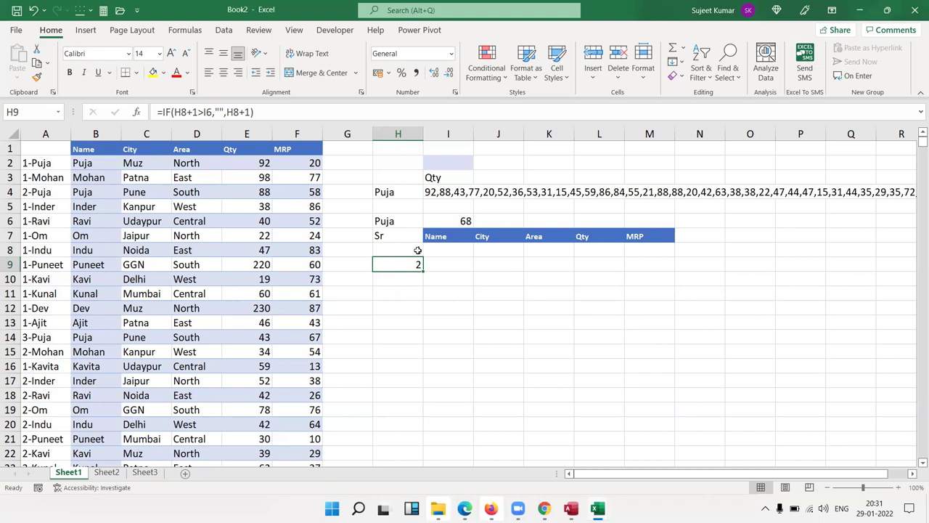
- Select H8:H13, reopen H9's formula, and empty the cell
left_click_drag(417, 249, 414, 319)
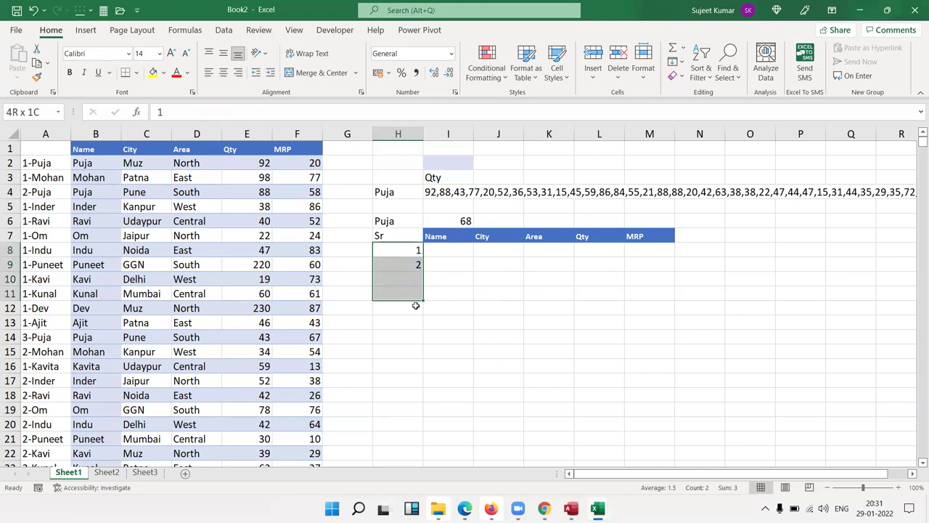
key("Up")
key("Up")
double_click(411, 263)
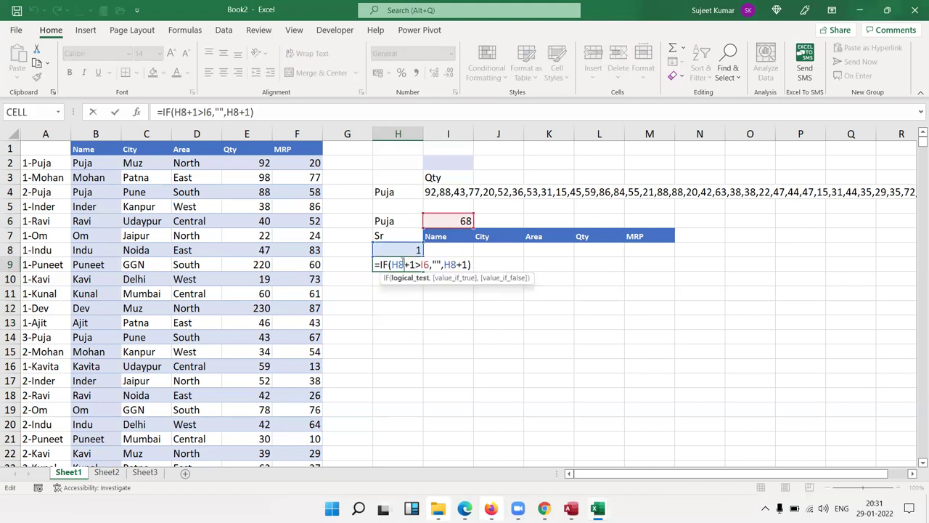
left_click(443, 264)
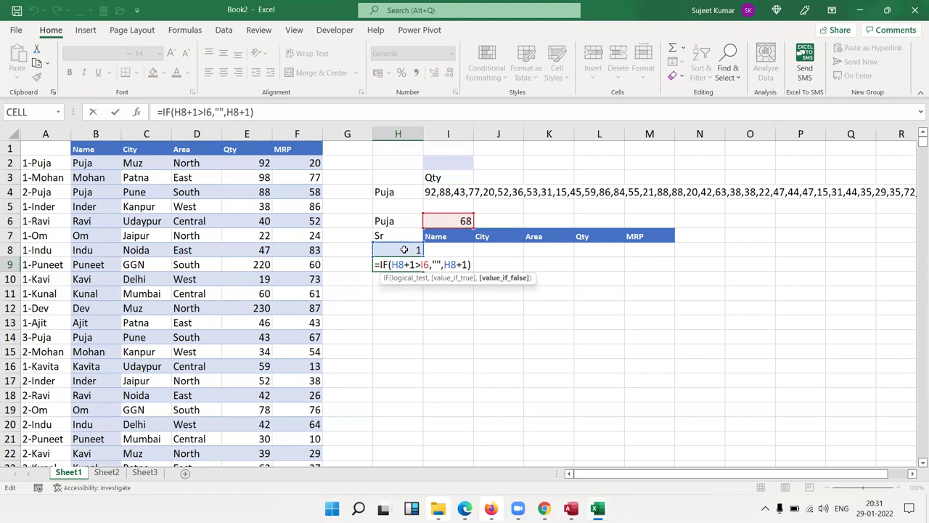
key("ctrl+Return")
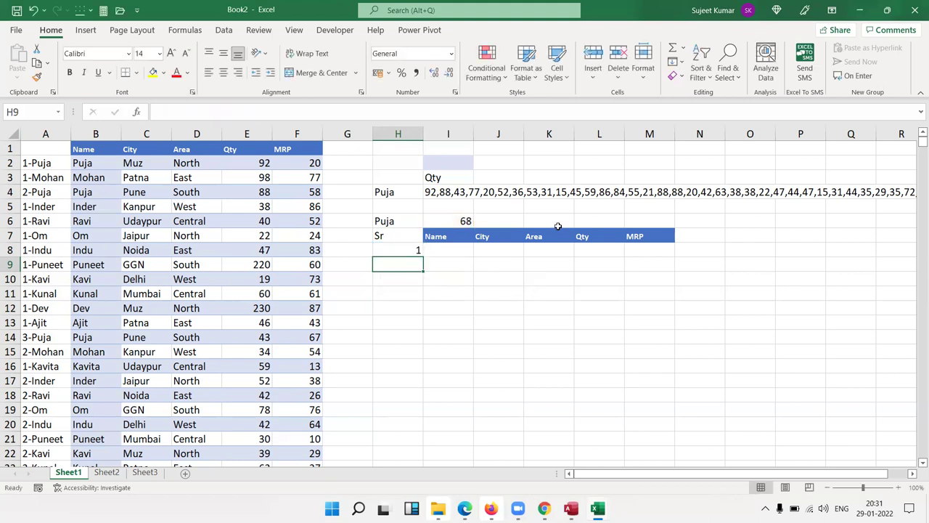
- Enter =IF(H8+1>I6,"",H8+1) in H9, correcting the false case to H8+1
type("=if")
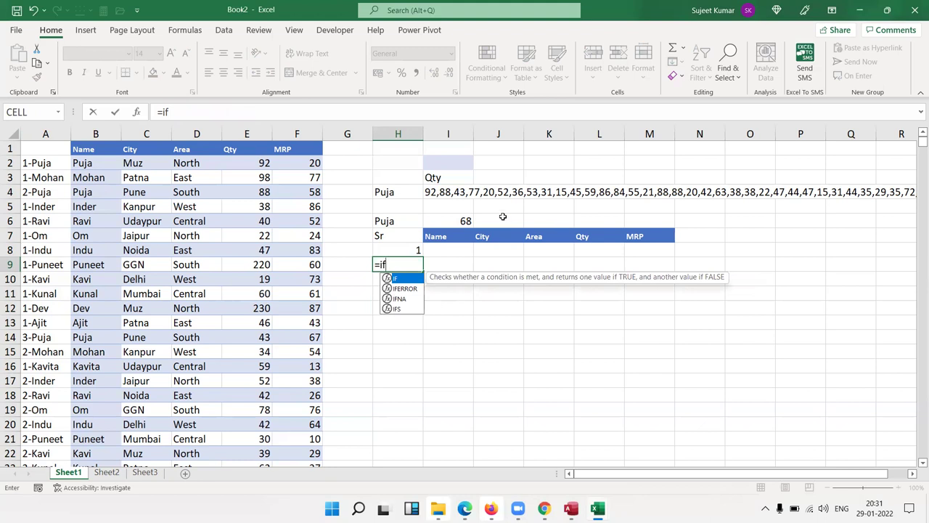
type("(")
left_click(405, 247)
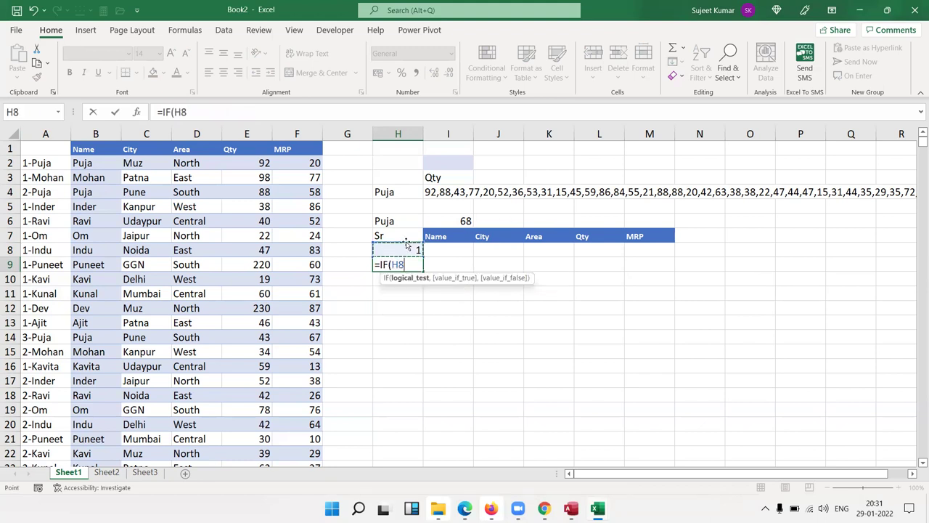
type("+1")
type(">")
left_click(469, 220)
type(",")
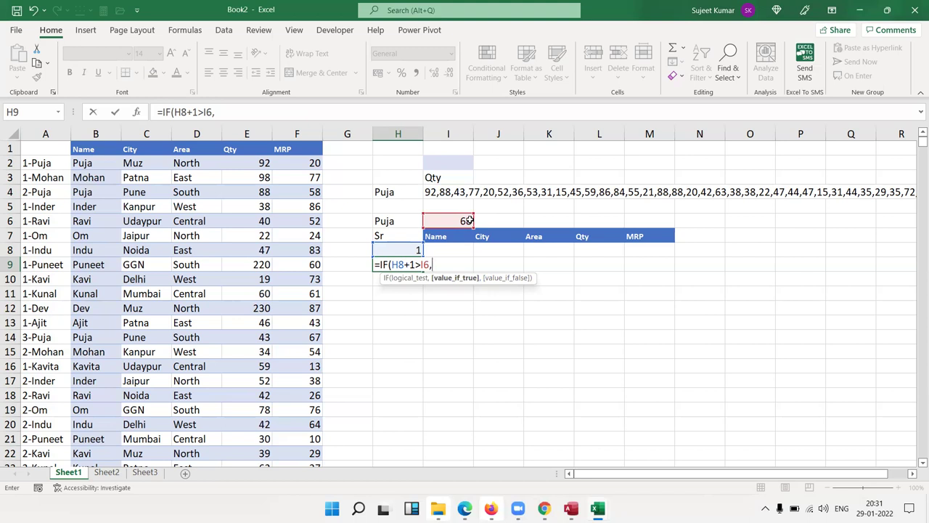
type("\"\",")
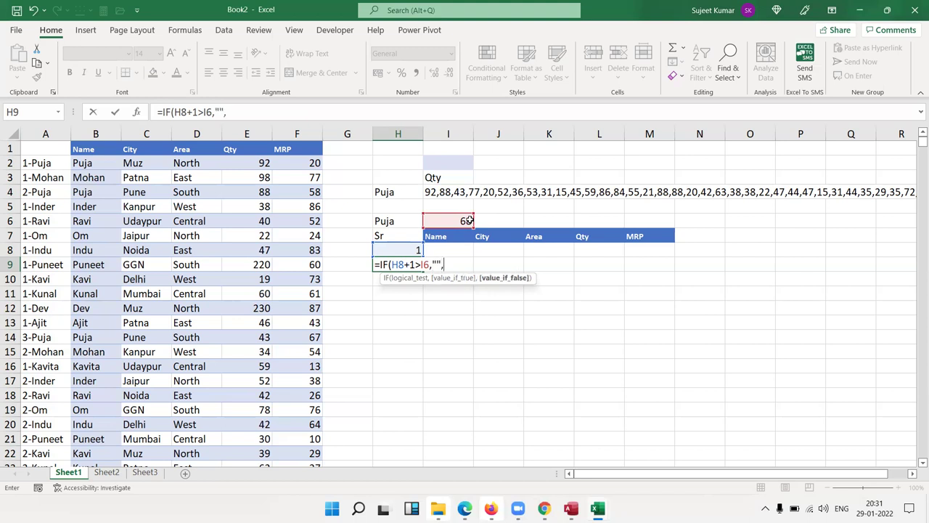
left_click(468, 220)
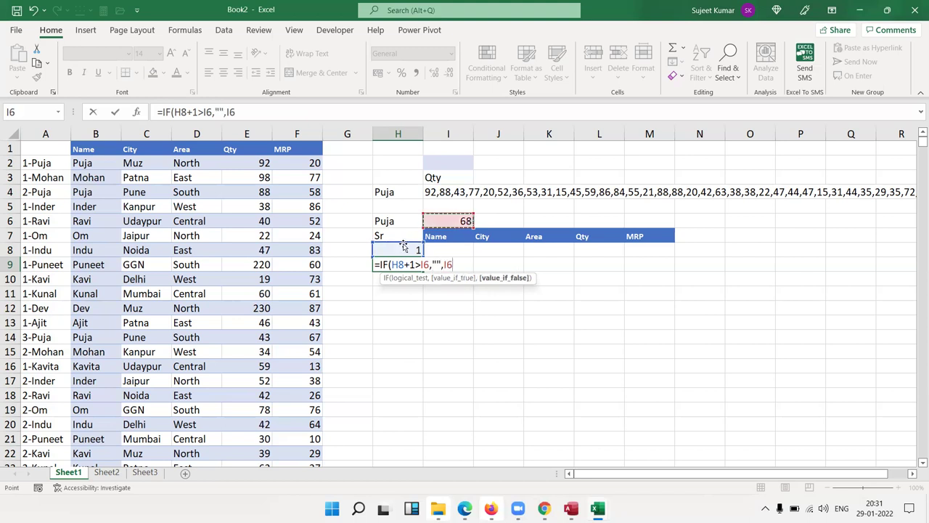
left_click(408, 248)
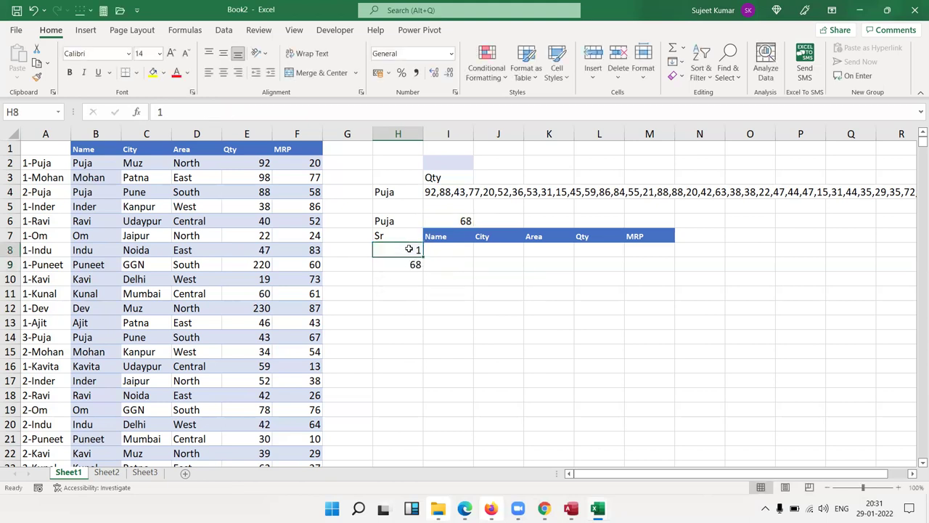
double_click(415, 265)
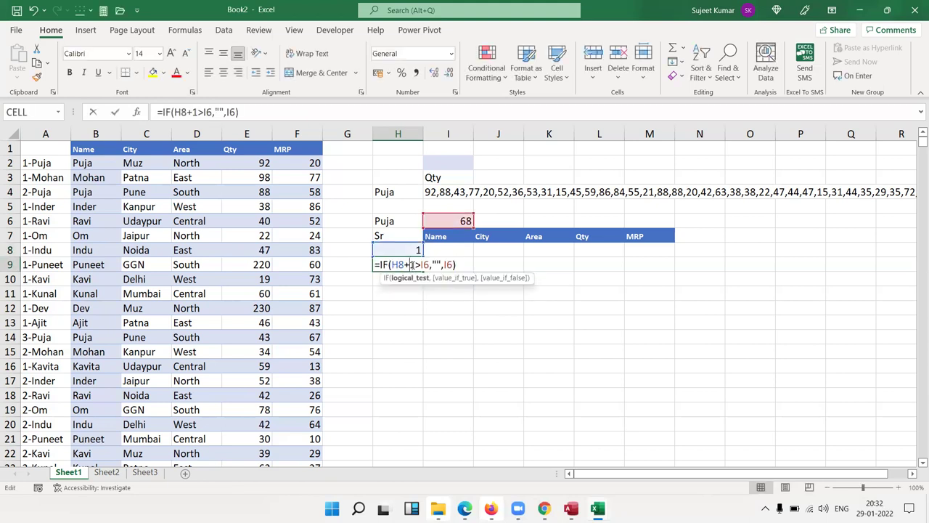
key("BackSpace")
key("BackSpace")
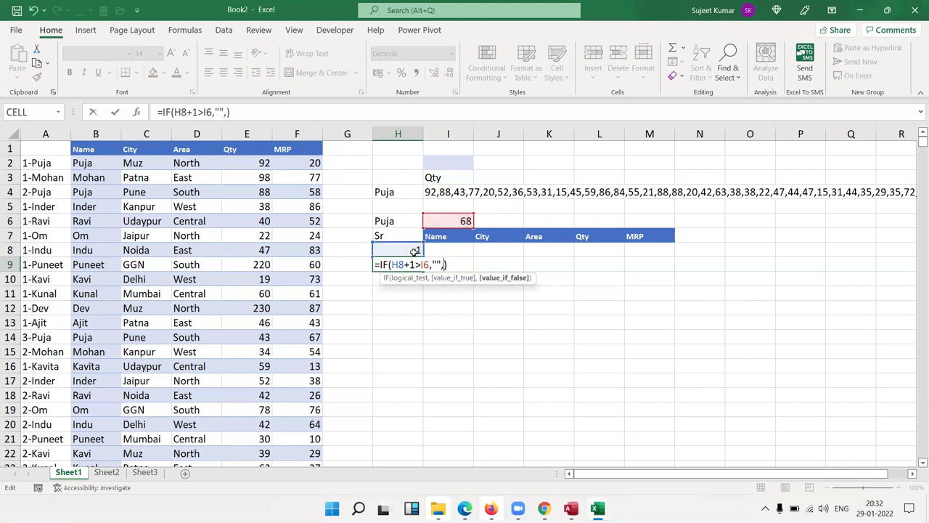
left_click(416, 251)
type("+1")
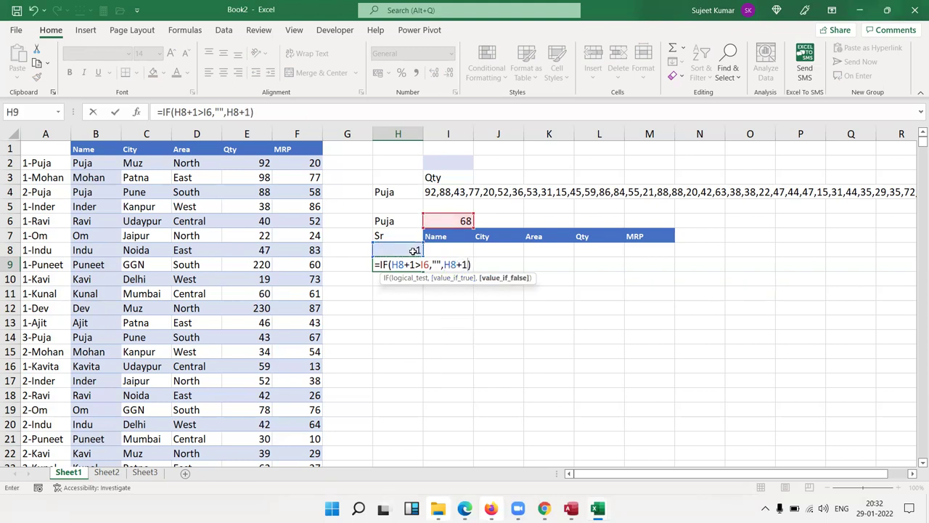
key("Return")
- Lock the count reference in H9's formula as $I$6
double_click(430, 267)
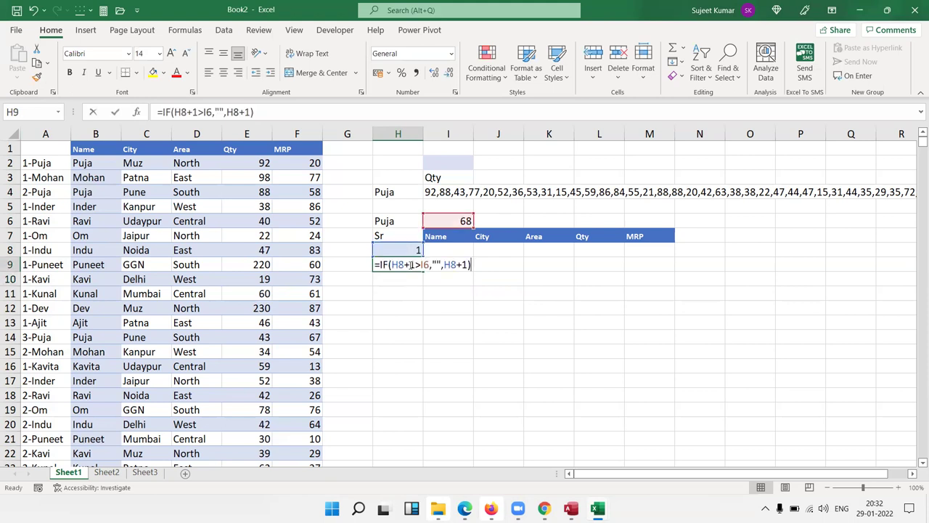
double_click(424, 265)
key("F4")
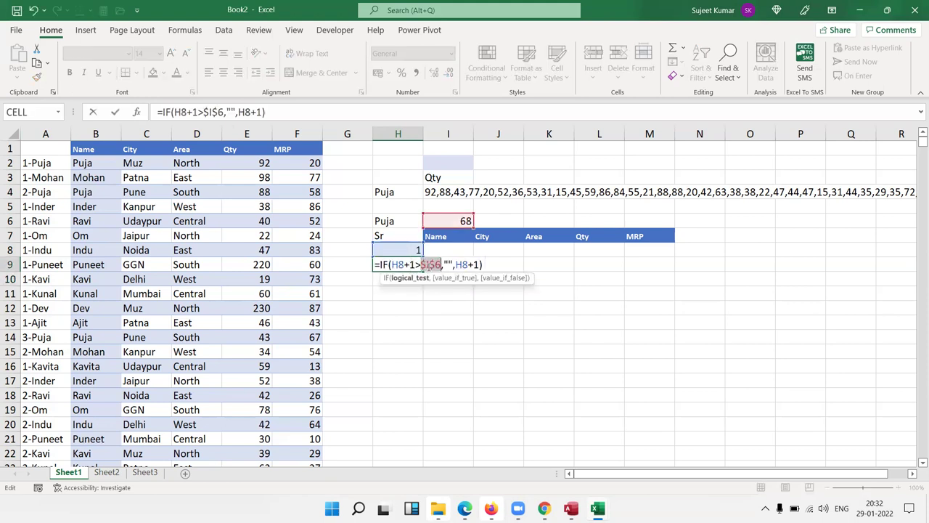
key("Return")
left_click(421, 265)
mouse_move(427, 266)
left_mouse_down()
mouse_move(406, 294)
mouse_move(424, 460)
left_mouse_up()
key("Up")
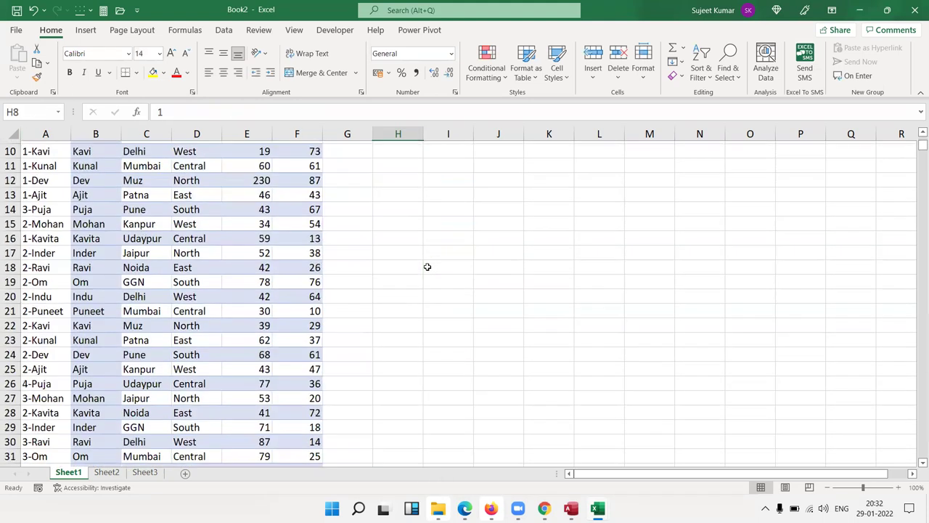
- Wrap H9's formula in IFERROR with a blank "" fallback, accepting Excel's correction
double_click(397, 174)
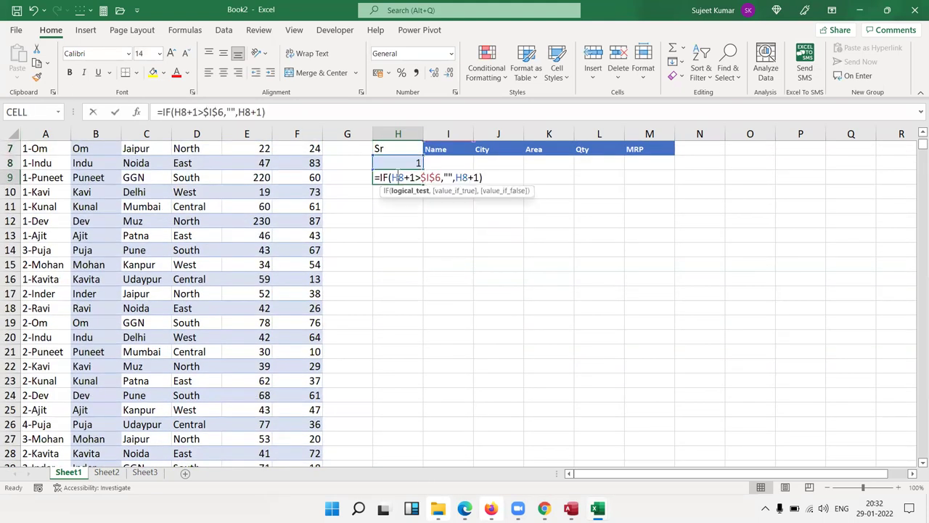
key("Left")
key("Left")
key("Left")
type("IF")
key("Down")
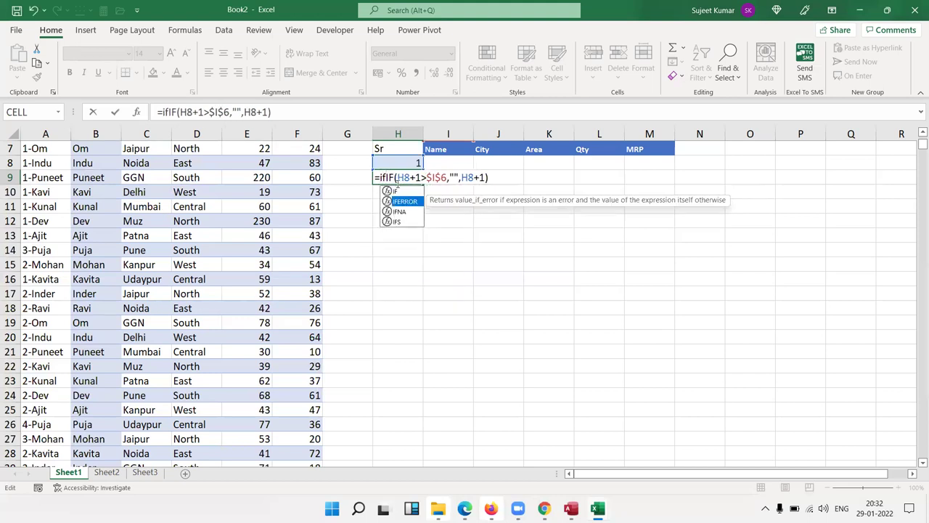
key("Tab")
type(",\"\"")
key("Return")
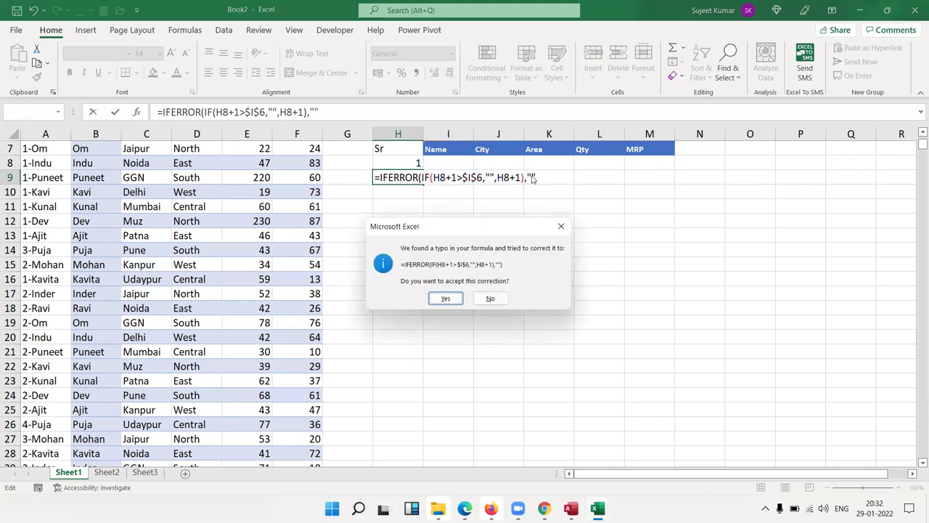
key("Return")
key("Up")
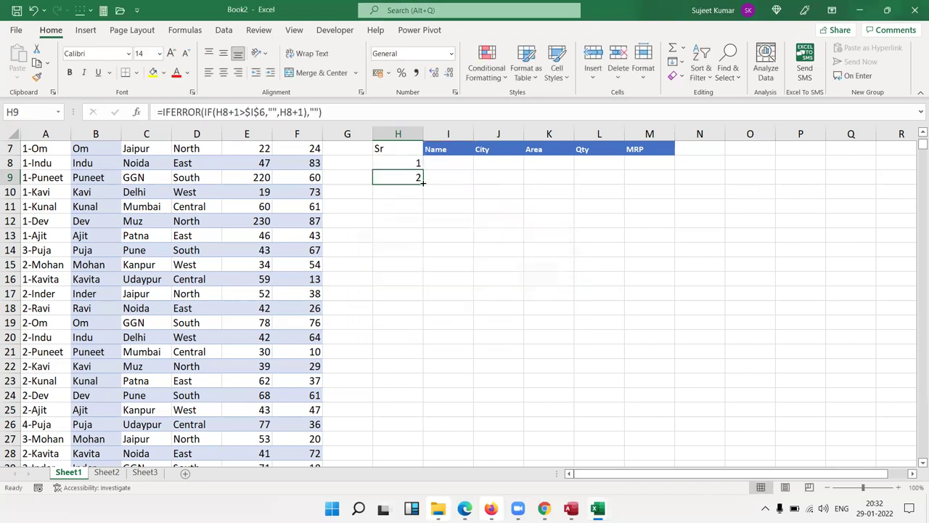
- Fill the serial formula down column H and review the helper keys in A2:A4
mouse_move(423, 182)
left_mouse_down()
mouse_move(398, 343)
mouse_move(426, 451)
left_mouse_up()
scroll(424, 370, "up", 20)
scroll(420, 354, "up", 20)
scroll(421, 354, "up", 20)
scroll(421, 353, "up", 20)
scroll(420, 354, "down", 10)
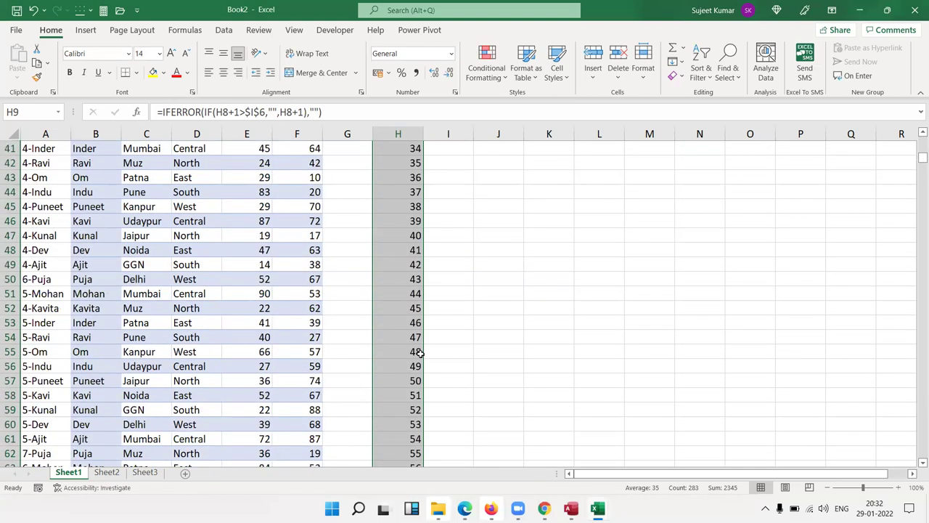
scroll(421, 354, "down", 7)
scroll(419, 352, "up", 20)
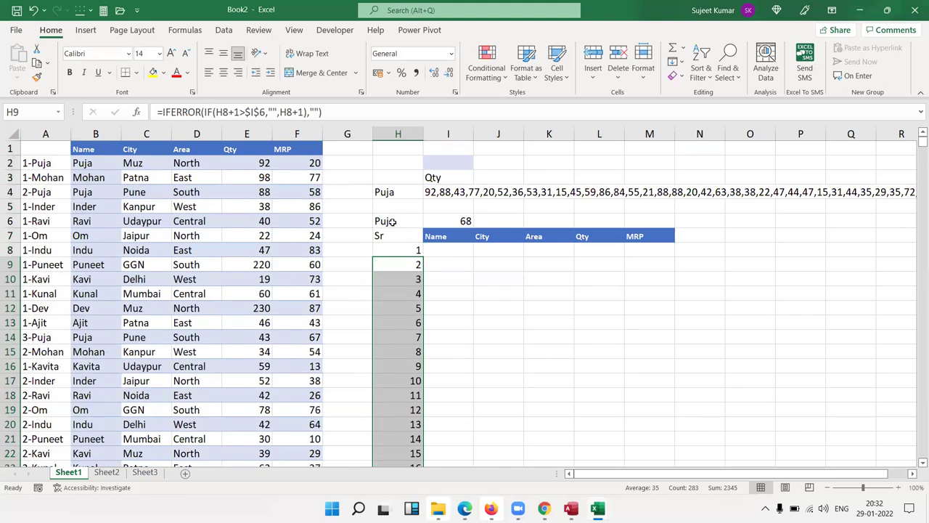
left_click(48, 166)
left_click_drag(49, 166, 49, 192)
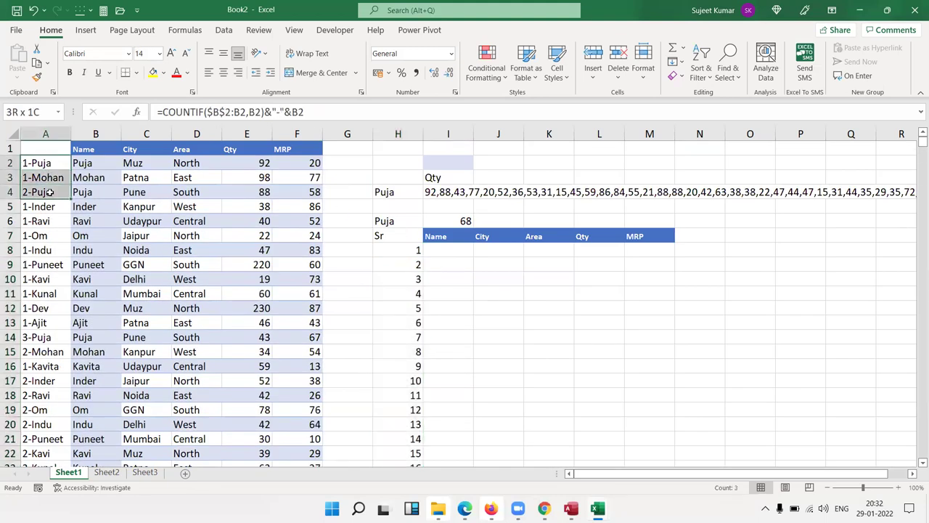
left_click(37, 161)
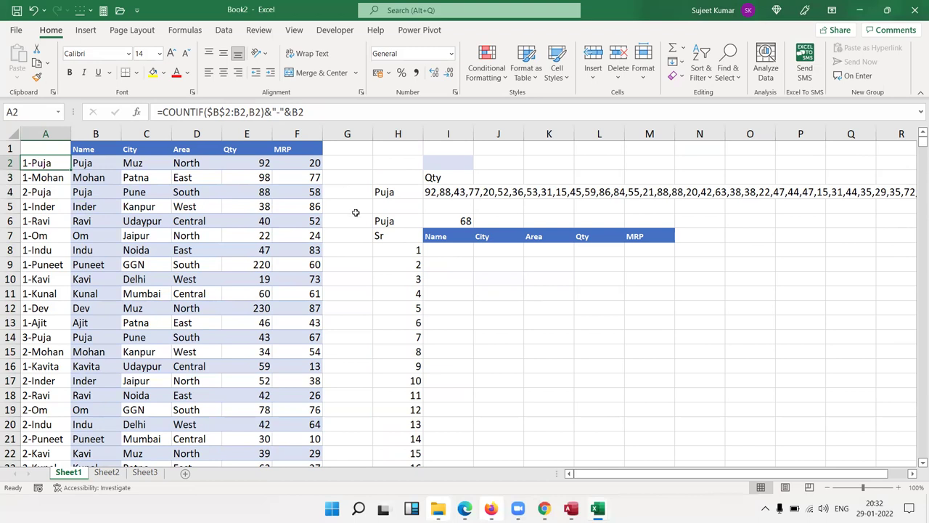
left_click(439, 249)
- Enter =VLOOKUP(H8&"-"&H6,A:F,{2,3,4,5,6},0) in I8 to return columns 2 through 6
type("=vl")
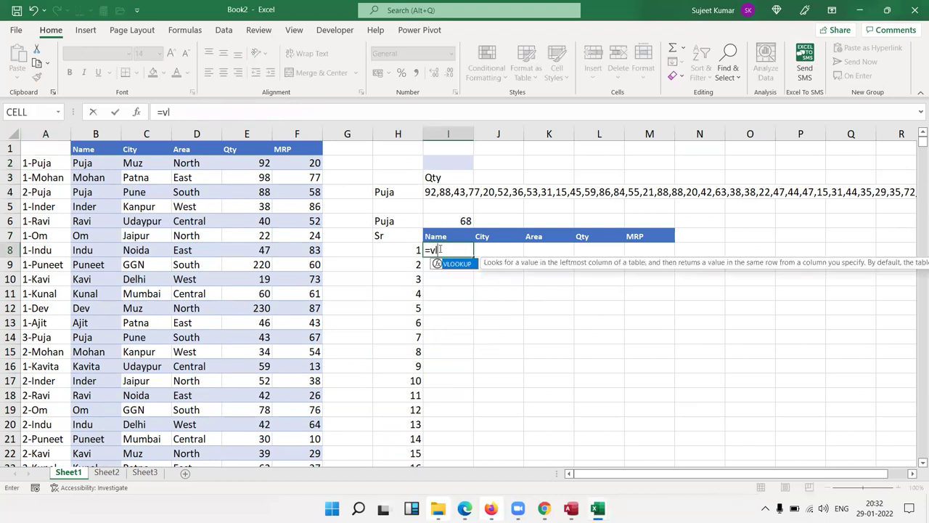
key("Tab")
key("Left")
type("&\"-\"")
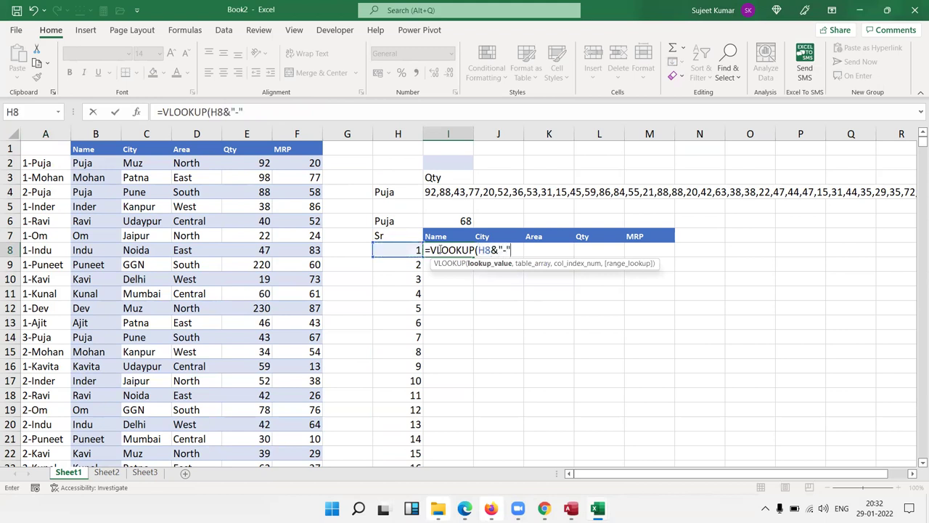
type("&")
left_click(389, 221)
type(",")
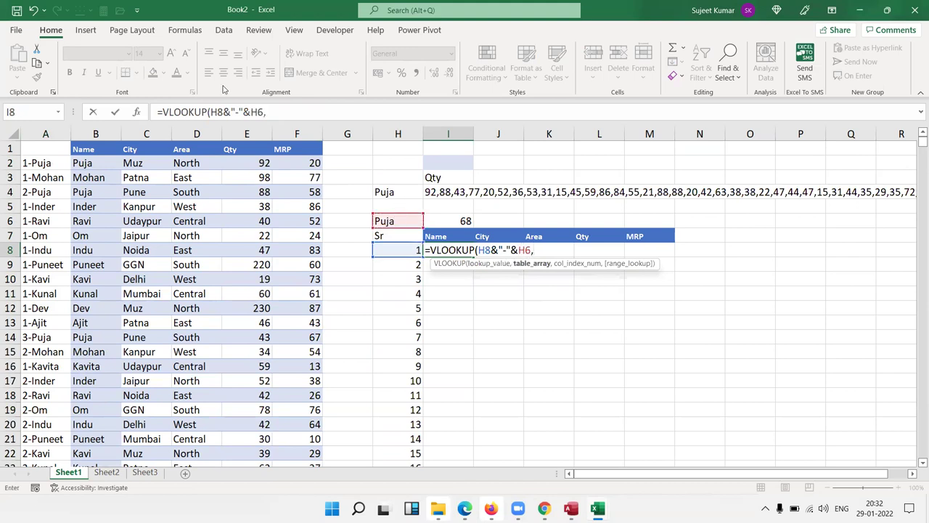
left_click_drag(57, 133, 294, 134)
type(",{")
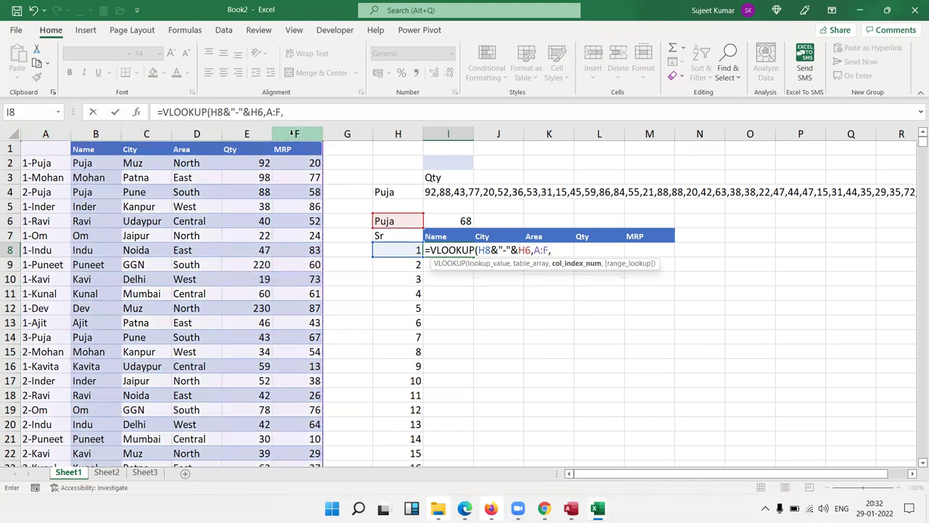
type("1")
type(",2,3,4,")
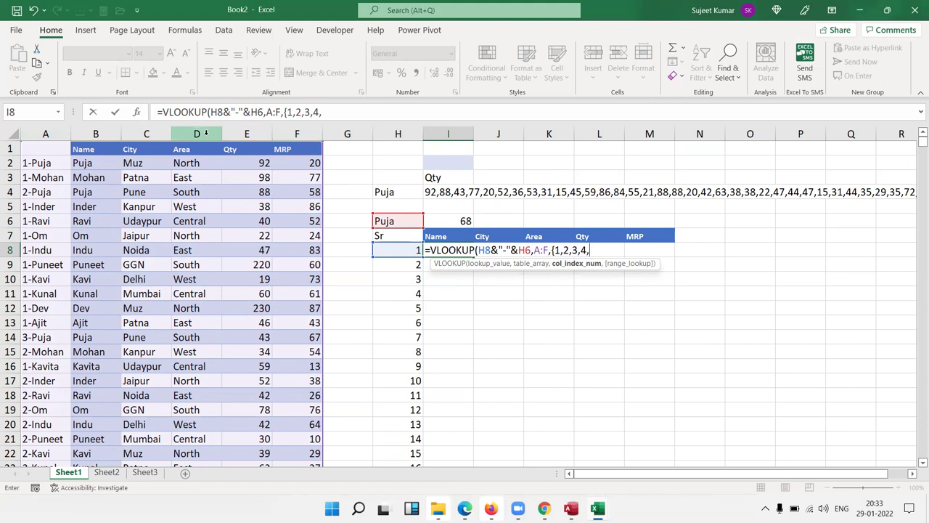
key("BackSpace")
key("BackSpace")
key("BackSpace")
key("BackSpace")
key("BackSpace")
key("BackSpace")
key("BackSpace")
key("BackSpace")
type("2,3,4,5,6}")
type(",0")
key("Return")
key("Up")
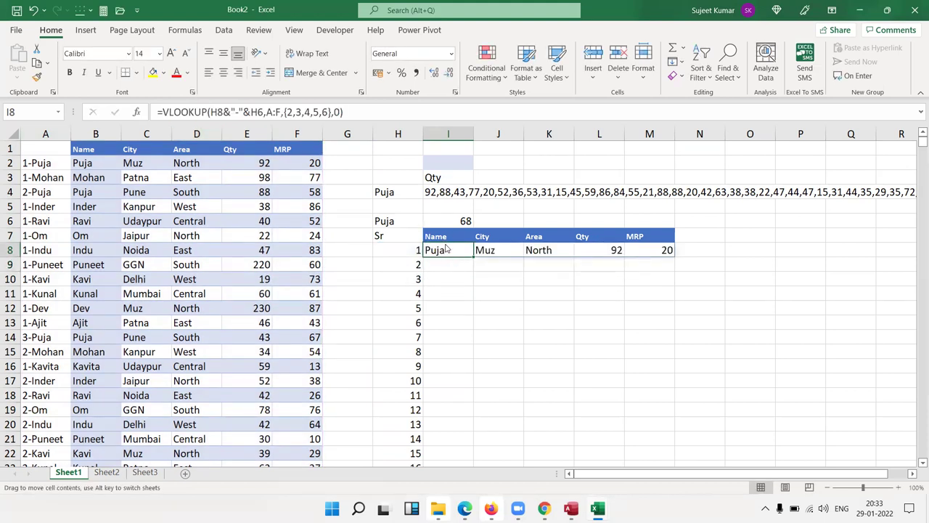
double_click(445, 248)
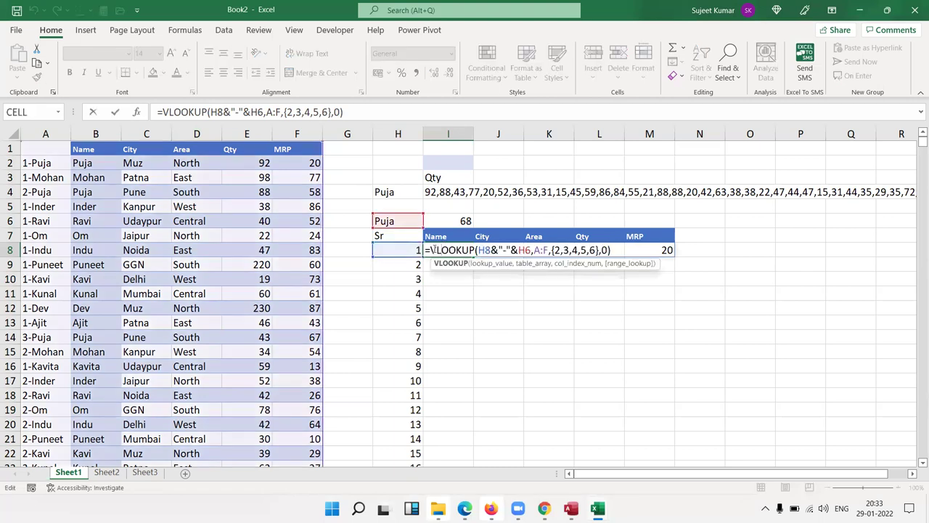
- Wrap I8's VLOOKUP in IFERROR with a blank "" fallback
type("IF")
key("Down")
key("Tab")
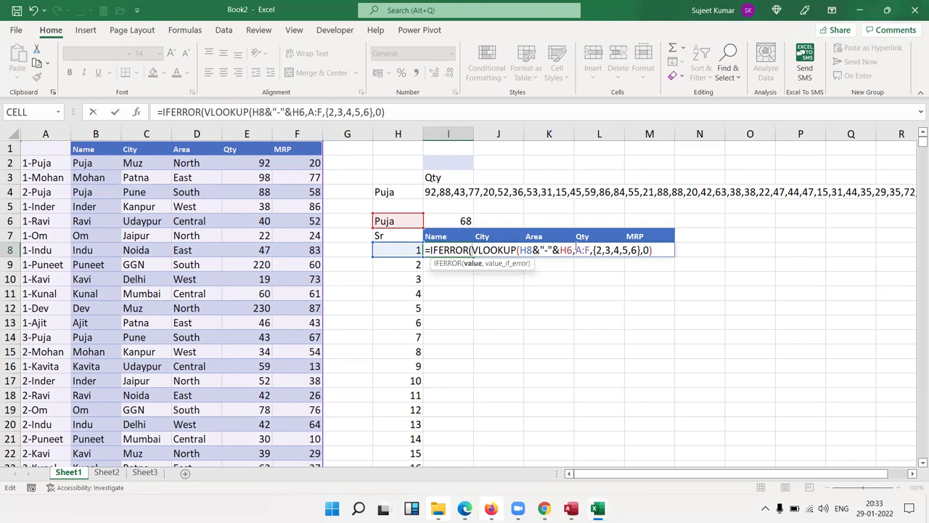
type(",\"\"")
key("Return")
key("Return")
key("Up")
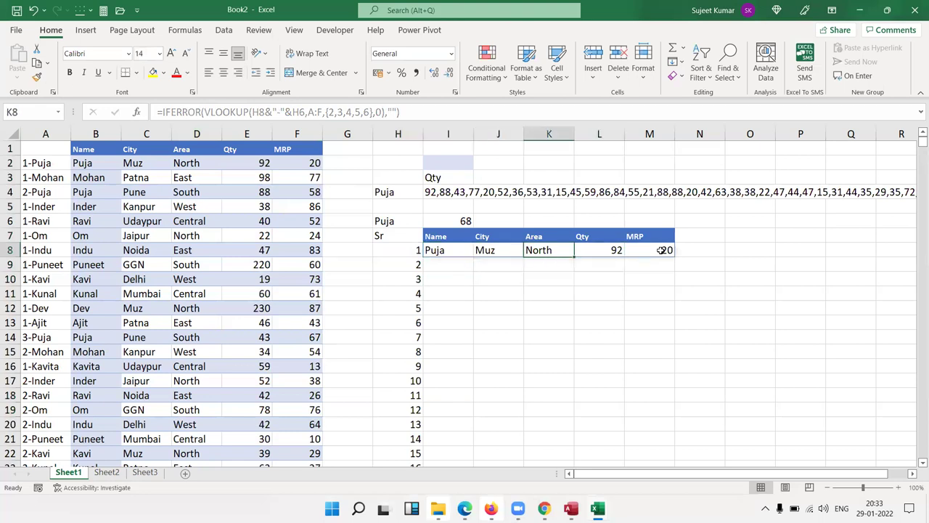
key("shift+Right")
key("shift+Right")
key("shift+Right")
key("shift+Right")
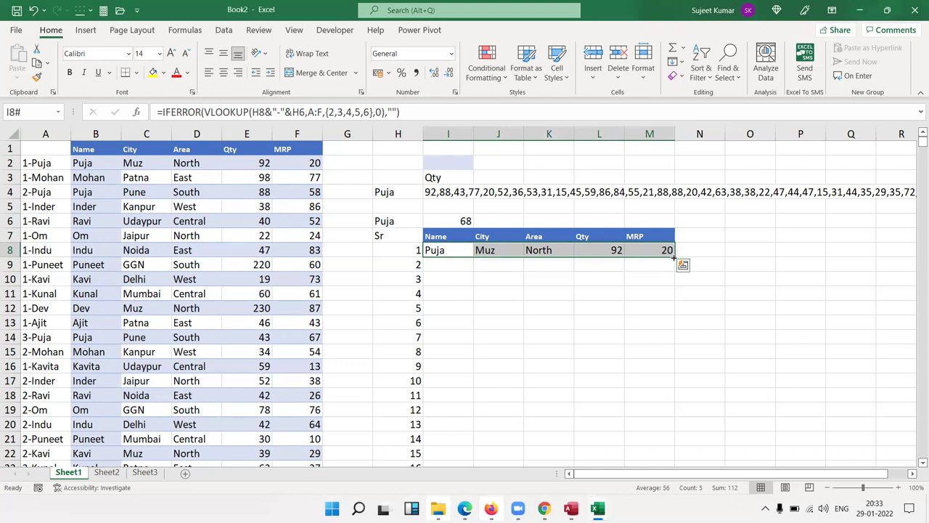
- Commit the I8 lookup as an array formula spanning I8:M8
double_click(437, 249)
key("ctrl+shift+Return")
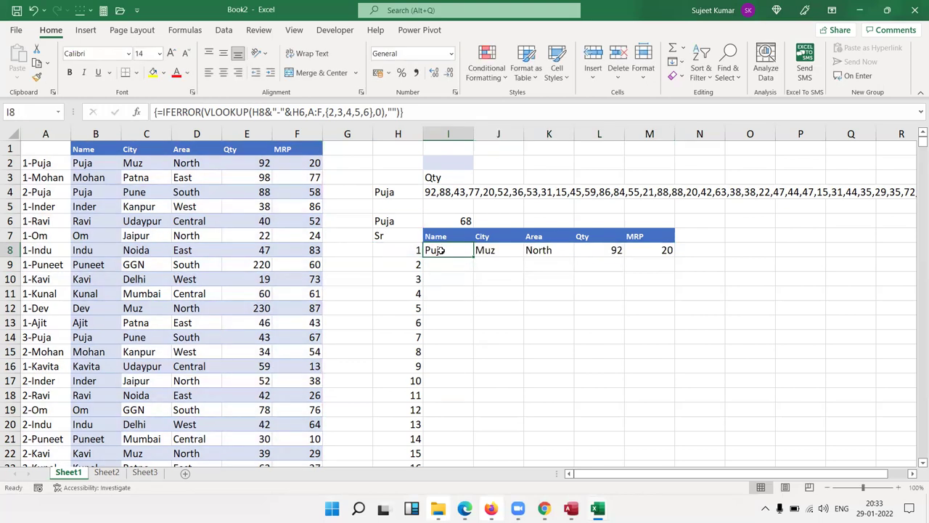
mouse_move(440, 250)
left_mouse_down()
mouse_move(668, 252)
mouse_move(675, 354)
mouse_move(659, 447)
left_mouse_up()
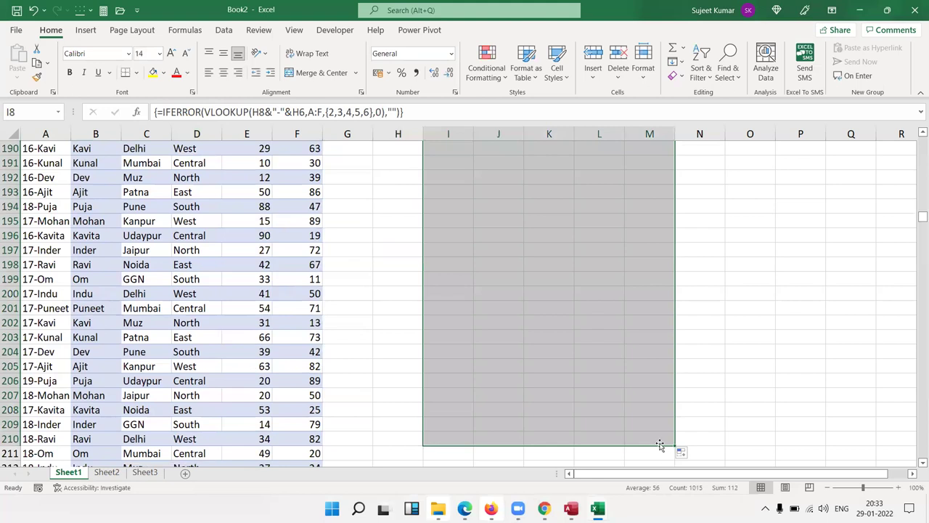
key("ctrl+BackSpace")
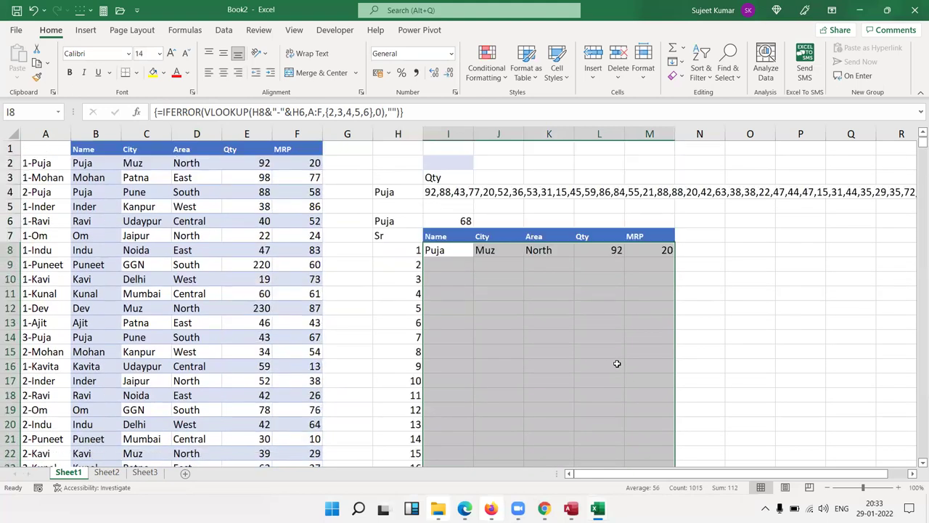
- Change H6 to $H$6 in the I8 formula and re-enter it as an array formula
left_click(453, 250)
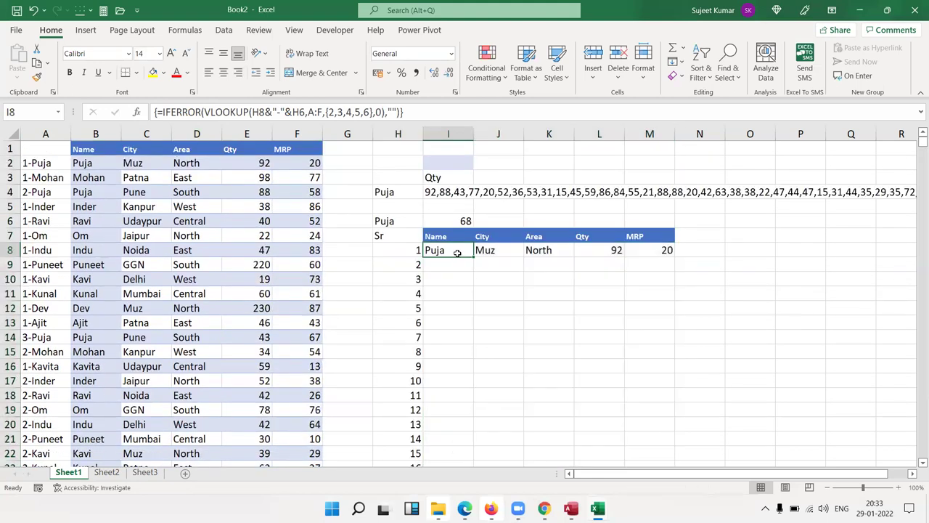
double_click(453, 250)
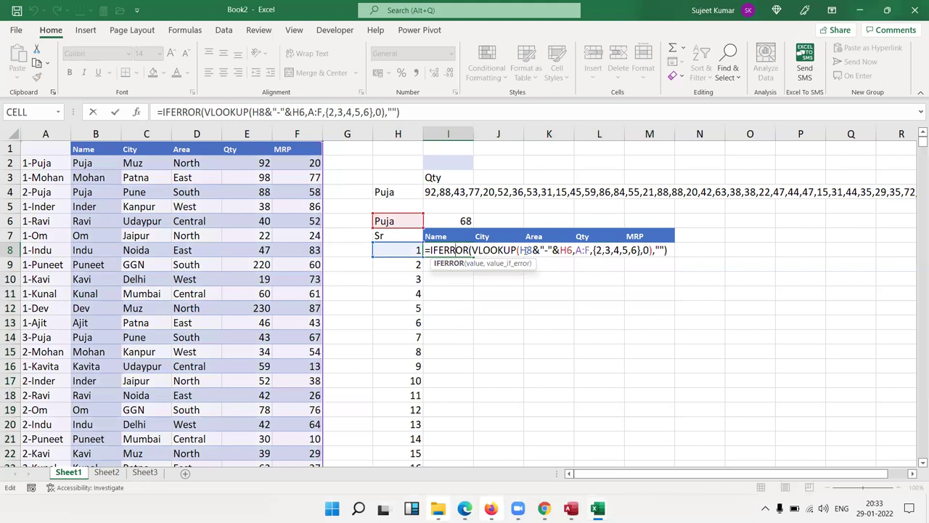
left_click(567, 250)
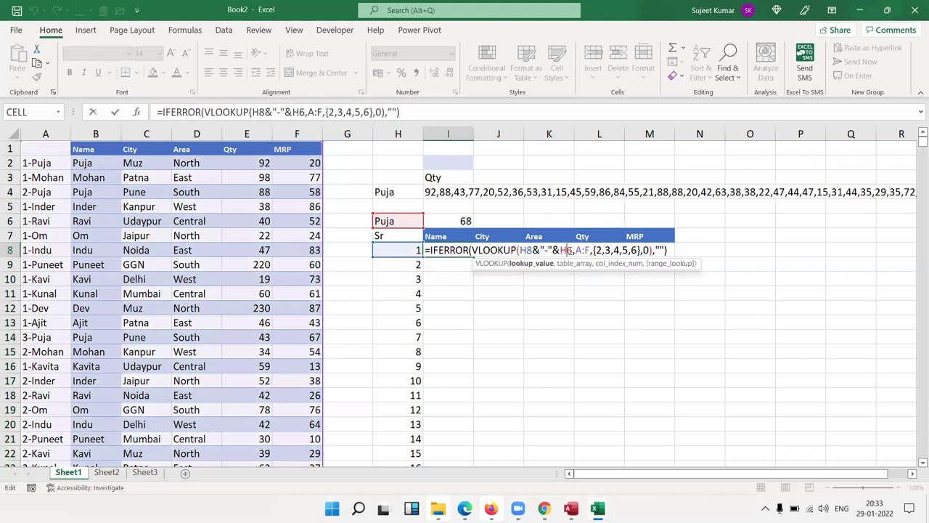
key("F4")
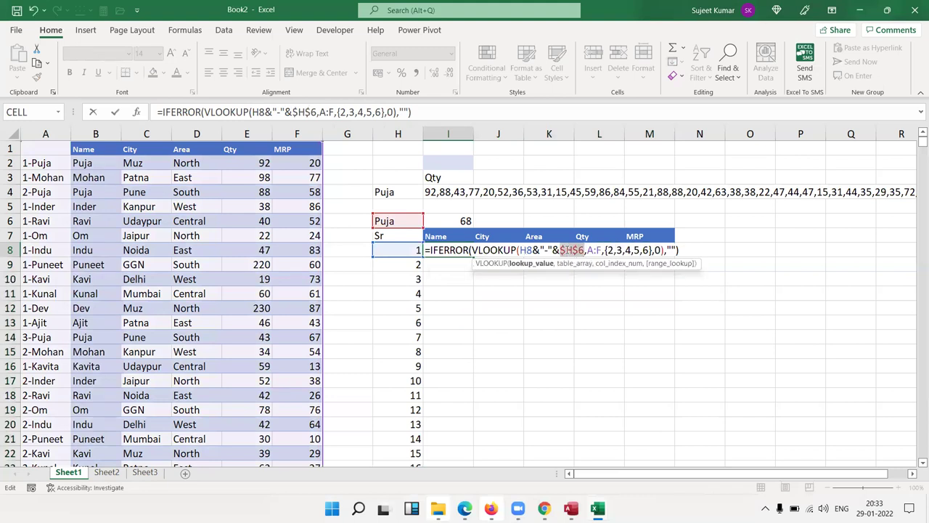
key("Return")
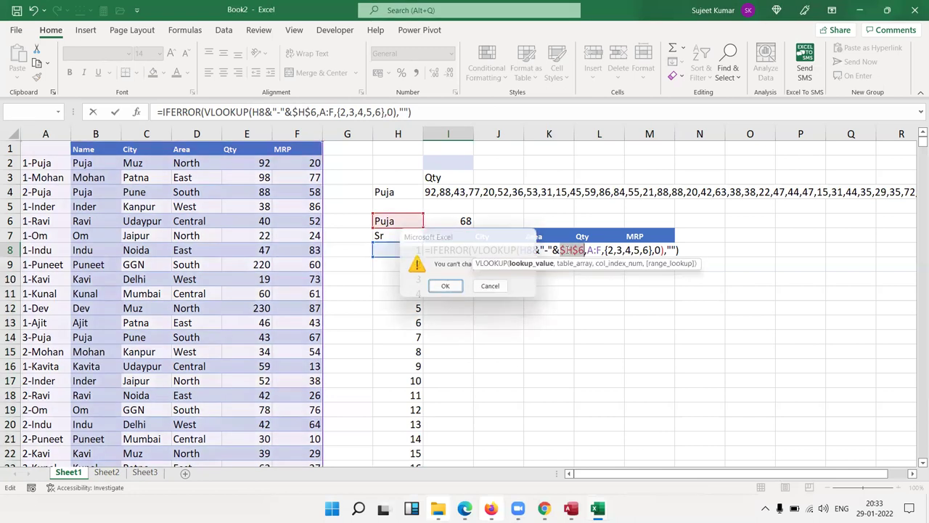
key("Return")
key("ctrl+shift+Return")
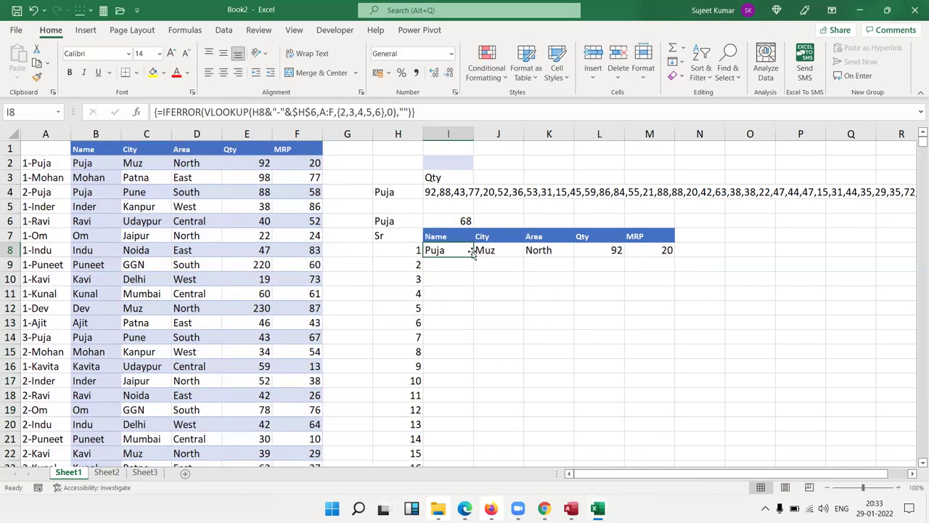
- Copy the I8:M8 array lookup down the results table to list all Puja records
left_click_drag(457, 251, 644, 250)
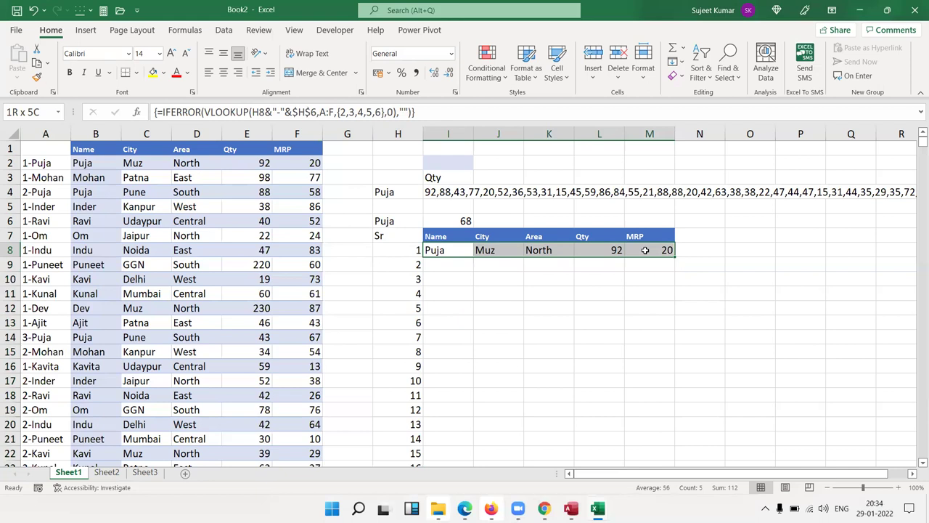
left_click(440, 250)
mouse_move(457, 250)
left_mouse_down()
mouse_move(666, 251)
mouse_move(656, 398)
left_mouse_up()
scroll(635, 359, "up", 10)
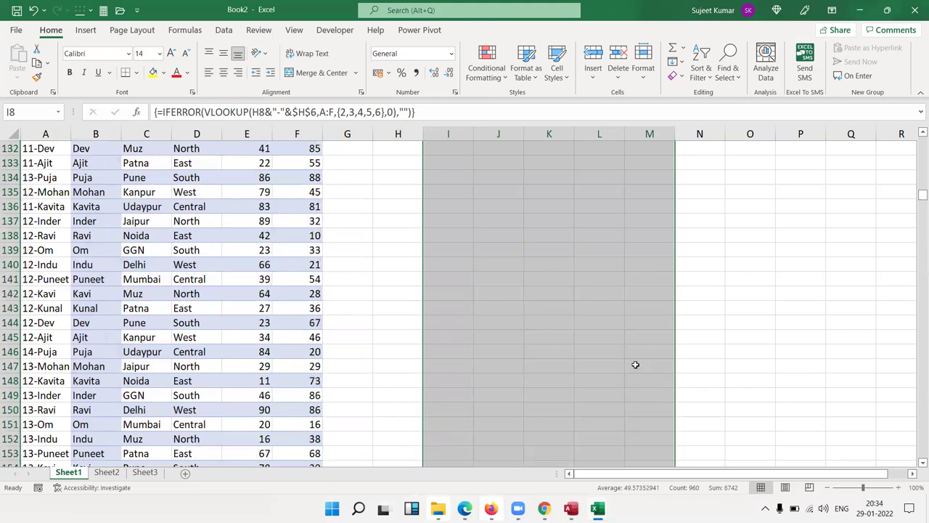
scroll(635, 359, "up", 20)
scroll(634, 355, "up", 17)
scroll(634, 355, "up", 10)
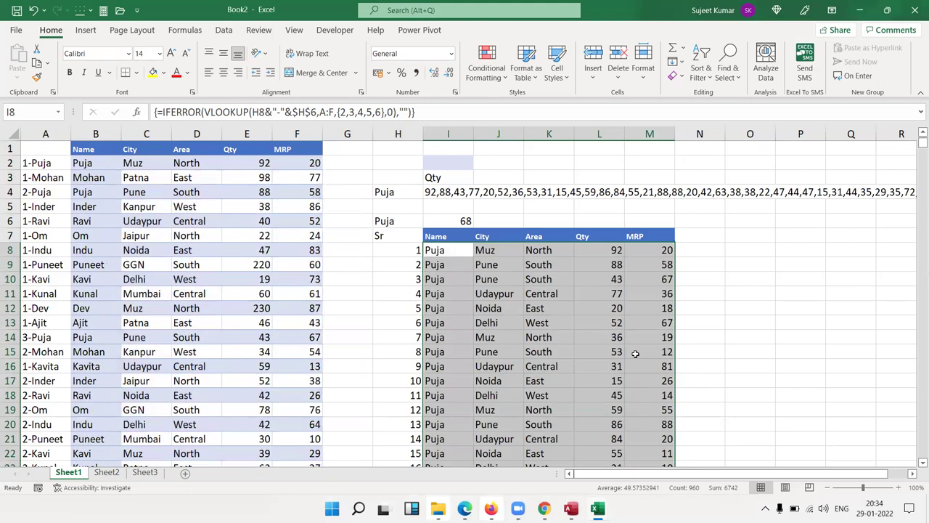
- Rename the records in B5, B9 and B14 to RK and set the lookup name H6 to RK
left_click(525, 306)
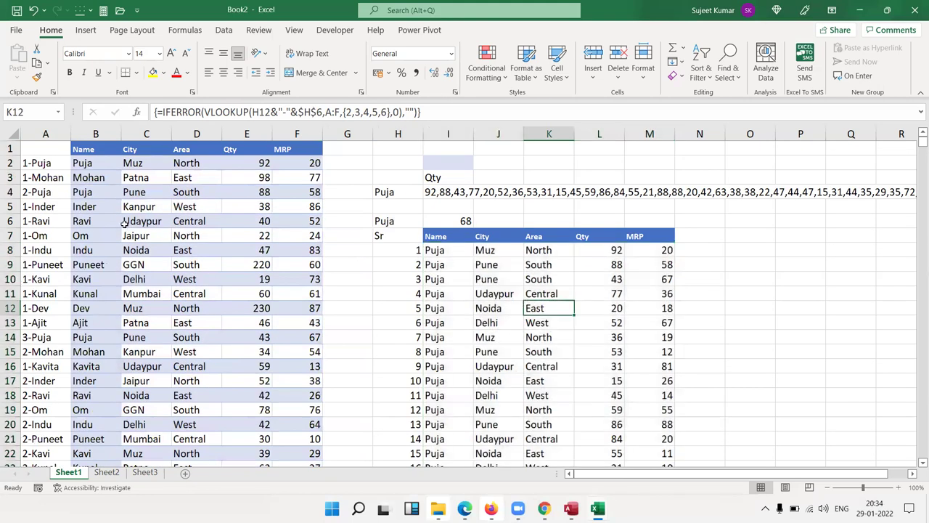
left_click(103, 211)
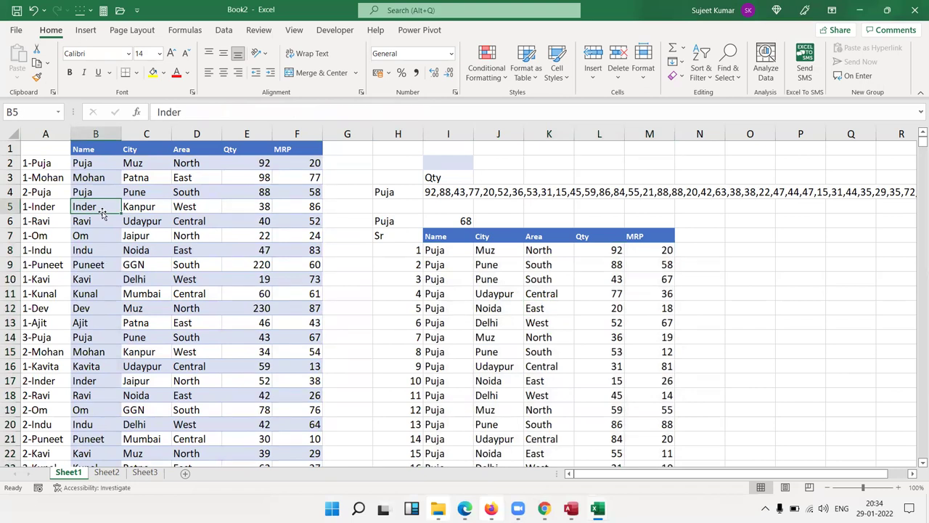
type("RK")
key("Return")
key("Down")
key("Down")
key("Down")
type("RK")
key("Return")
key("Down")
key("Down")
key("Down")
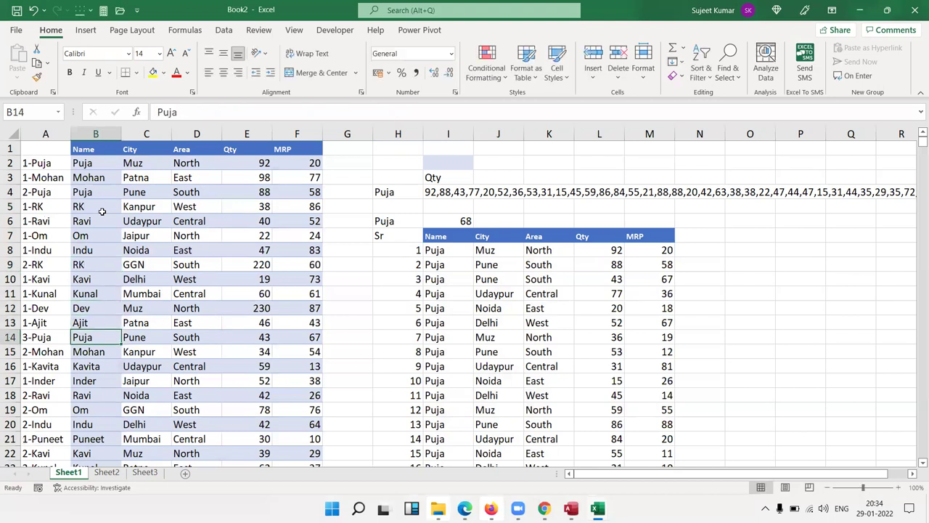
type("RK")
key("Return")
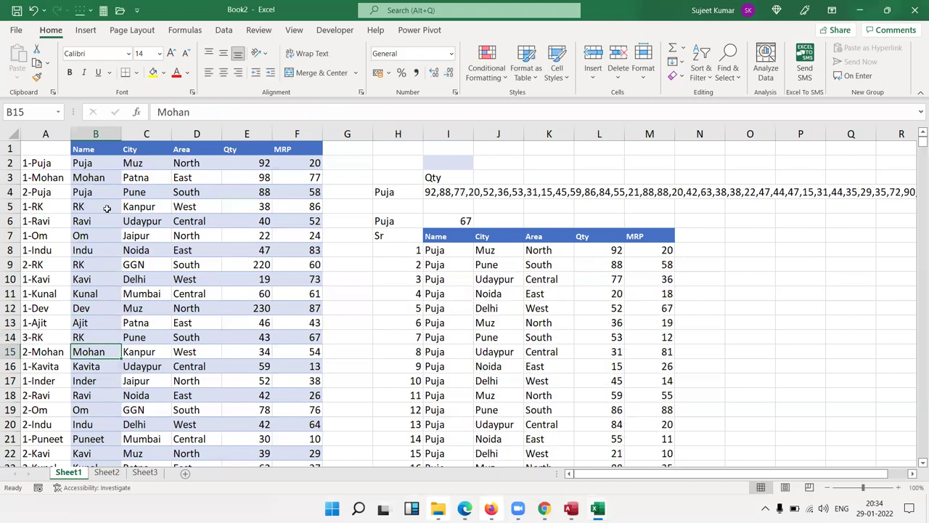
left_click(389, 220)
type("RK")
key("Return")
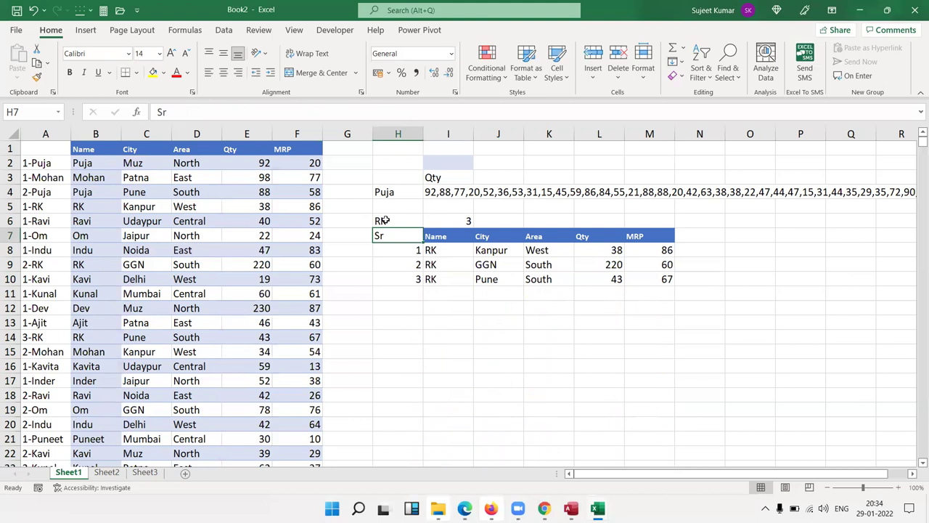
- Rename B18 and B20 to RK too, so five RK records appear
left_click(76, 392)
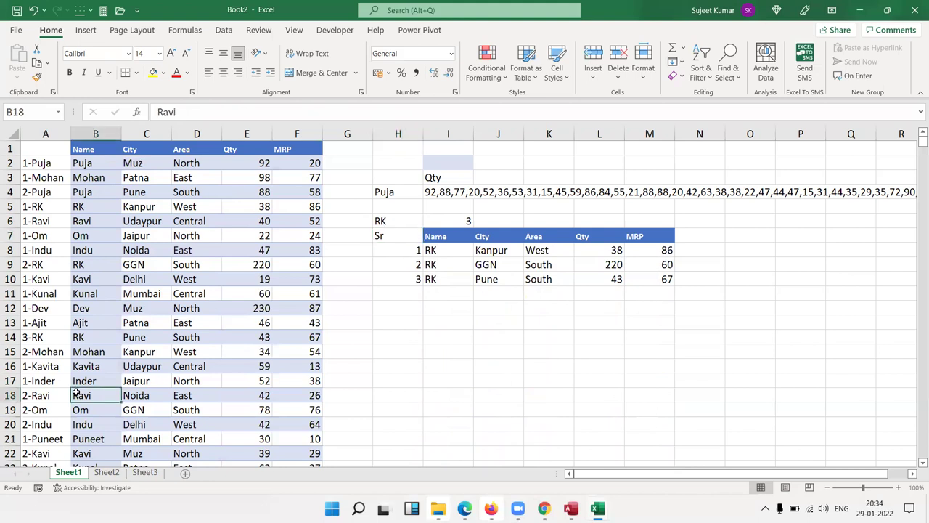
type("RK")
key("Return")
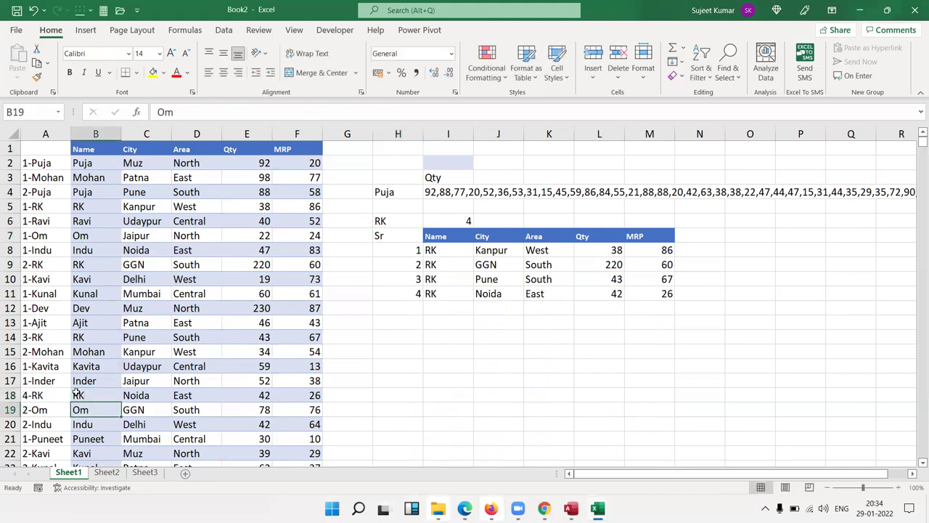
key("Down")
type("RK")
key("Return")
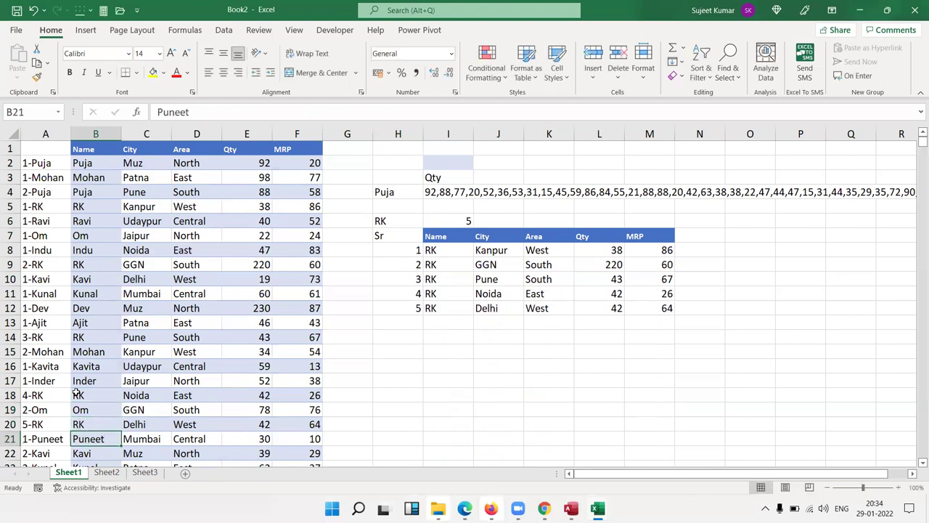
key("Up")
key("Delete")
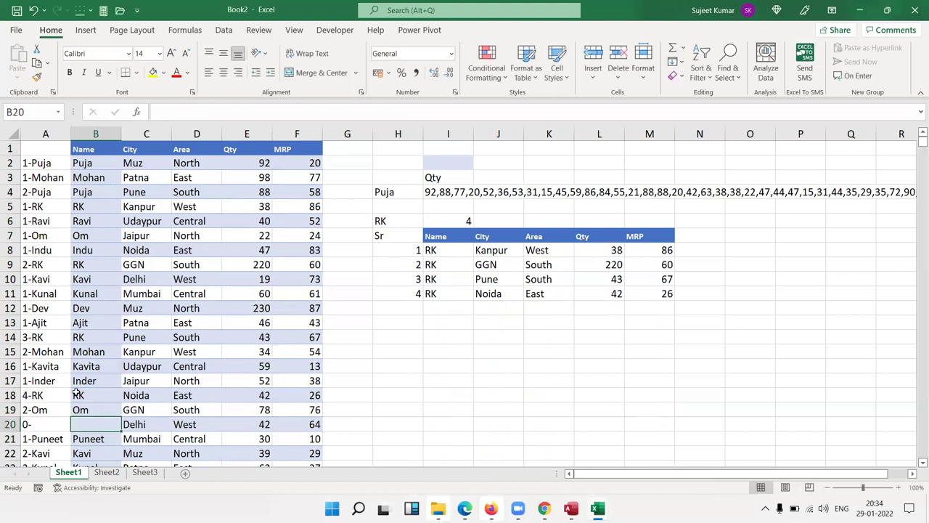
key("ctrl+z")
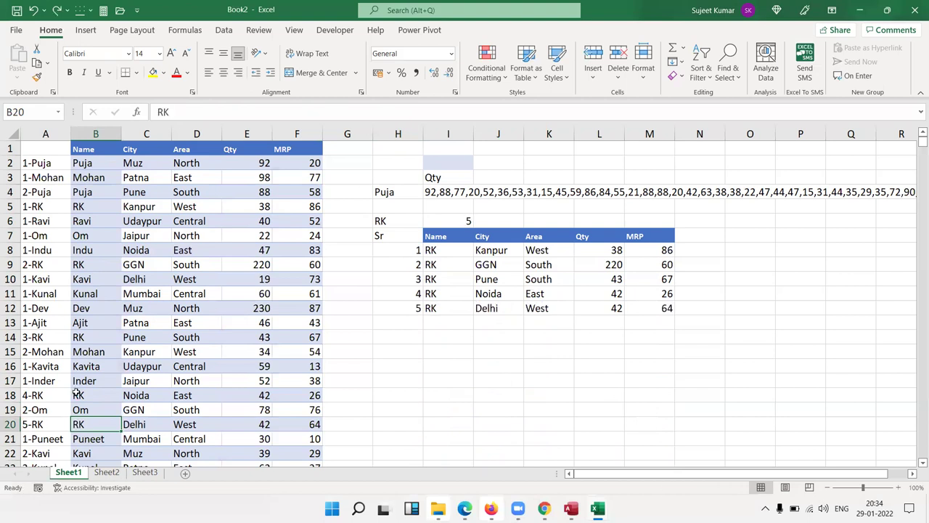